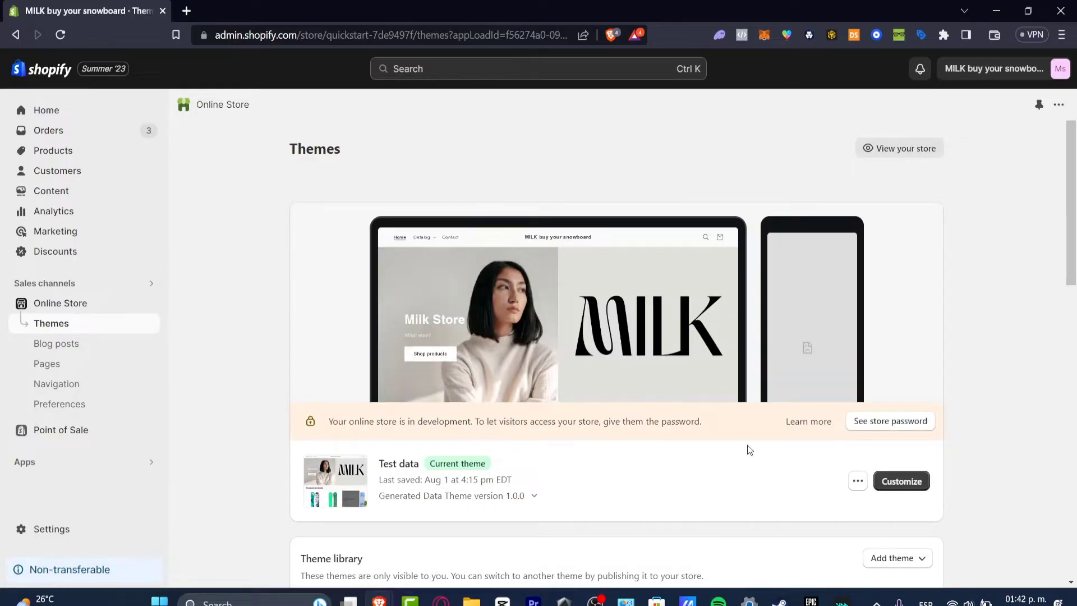
# Step: Open the live storefront in a new tab and go to the Snowboard page from the Catalog menu
pyautogui.click(897, 153)
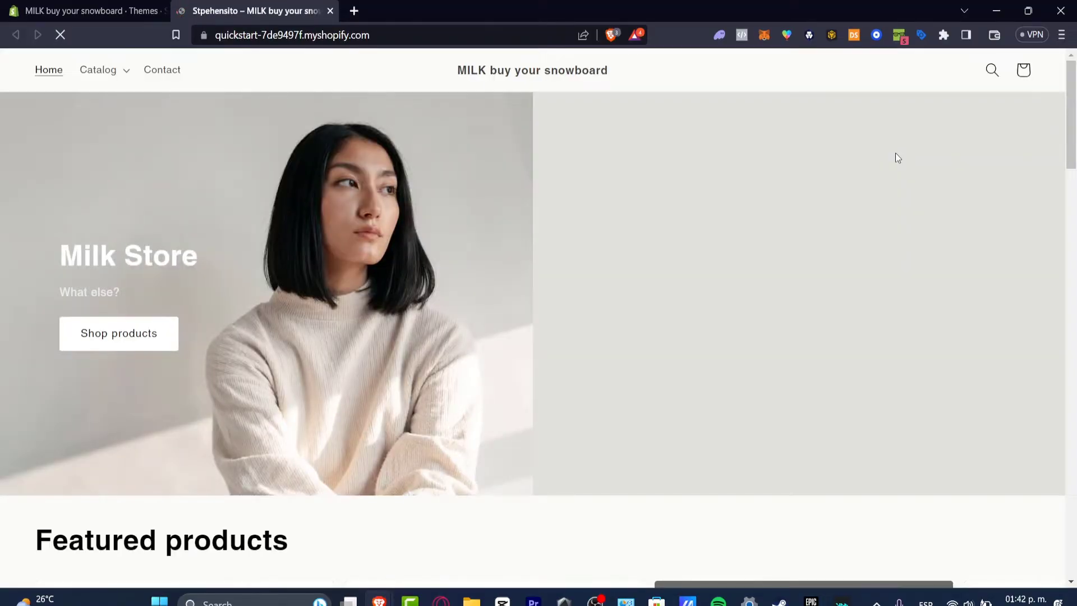
pyautogui.scroll(-5, 633, 366)
pyautogui.scroll(-6, 631, 361)
pyautogui.click(112, 70)
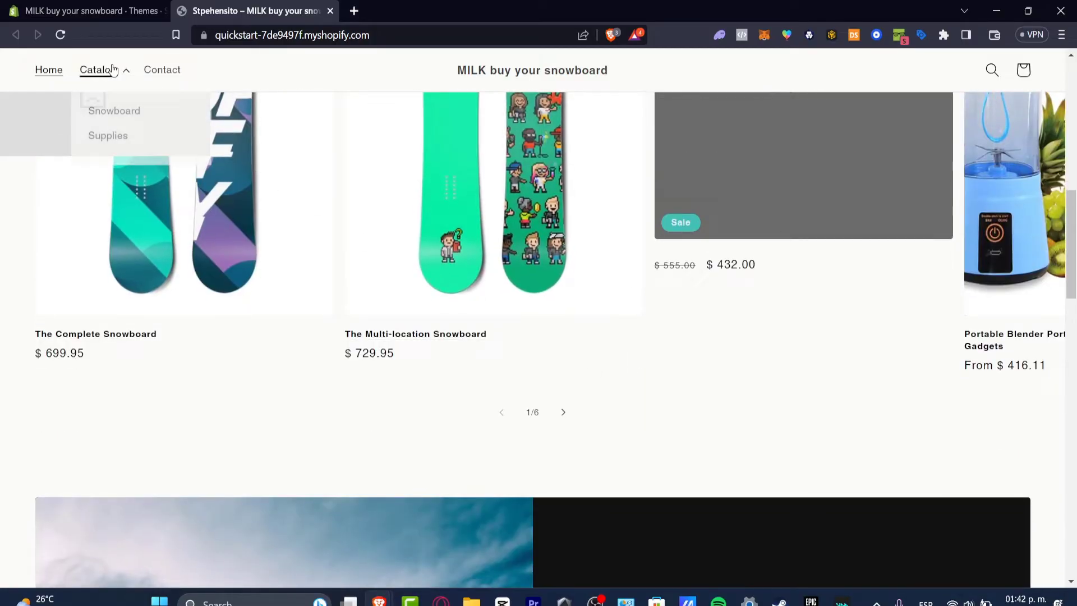
pyautogui.click(133, 124)
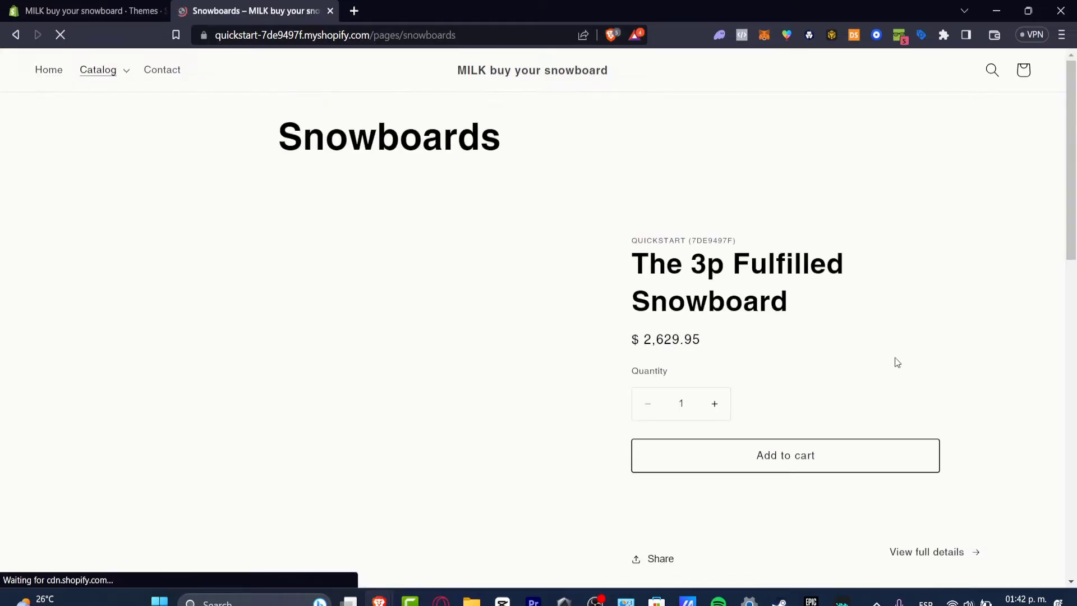
# Step: From the Featured collection, view all 11 products in the Snowboards collection
pyautogui.scroll(-8, 619, 241)
pyautogui.scroll(-4, 618, 235)
pyautogui.scroll(4, 339, 238)
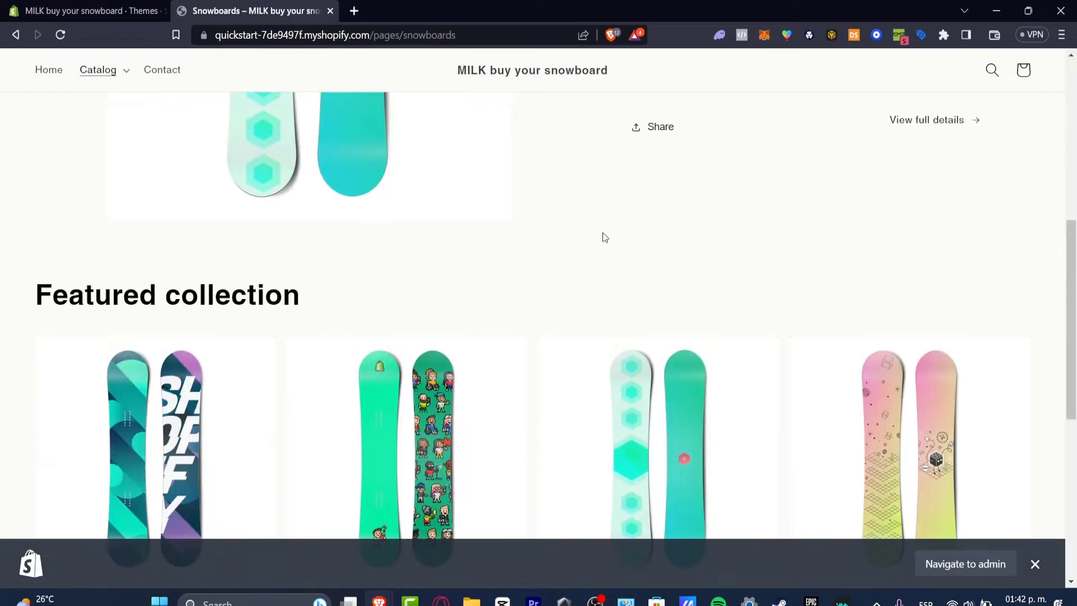
pyautogui.scroll(2, 275, 307)
pyautogui.scroll(6, 396, 308)
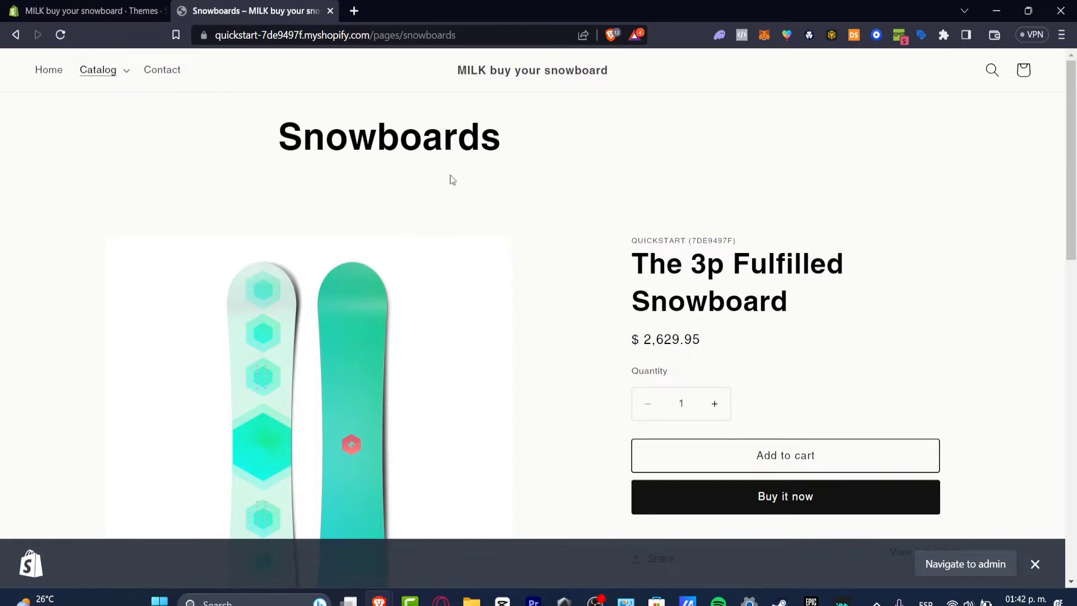
pyautogui.scroll(-15, 984, 281)
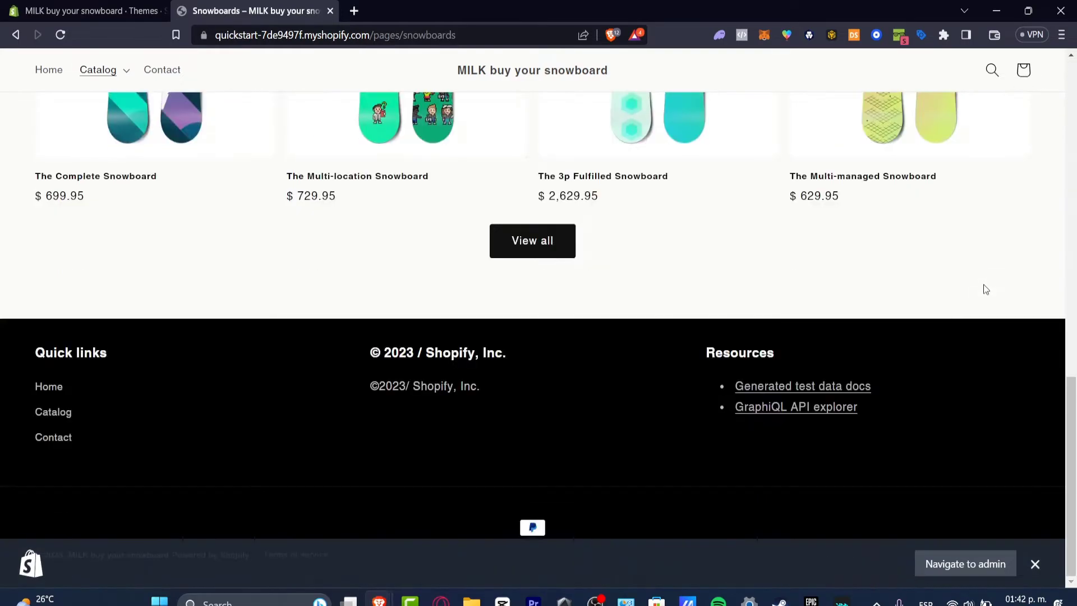
pyautogui.scroll(4, 933, 334)
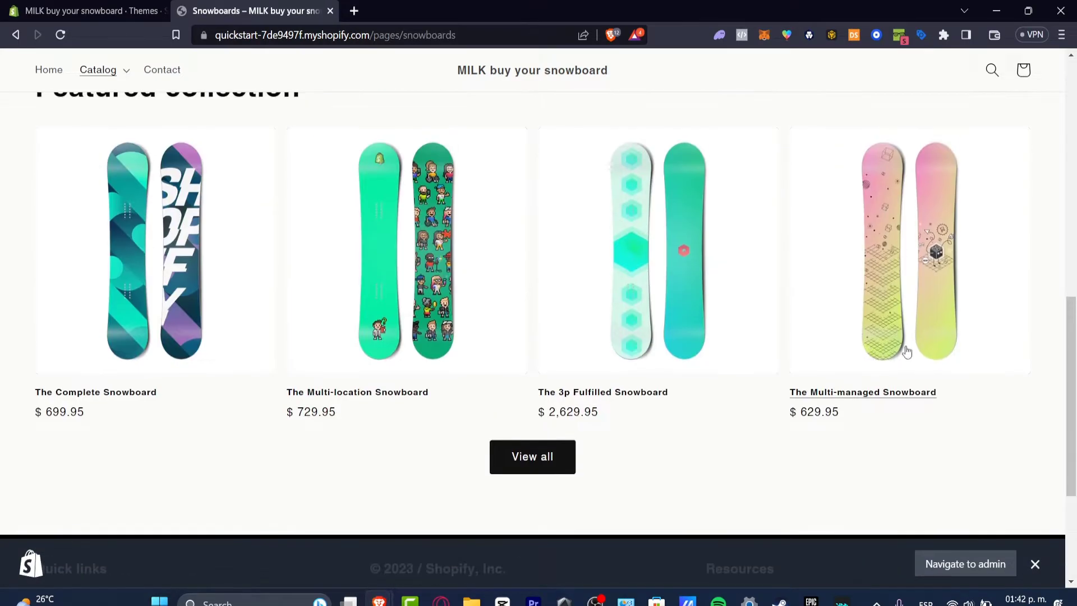
pyautogui.click(567, 466)
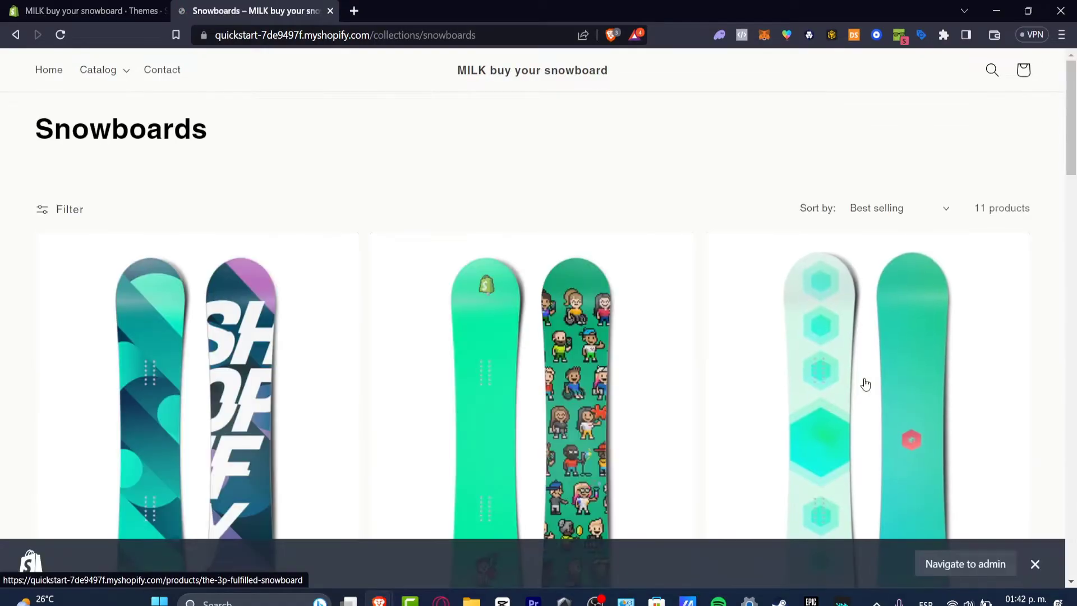
pyautogui.scroll(-15, 819, 402)
pyautogui.scroll(15, 815, 387)
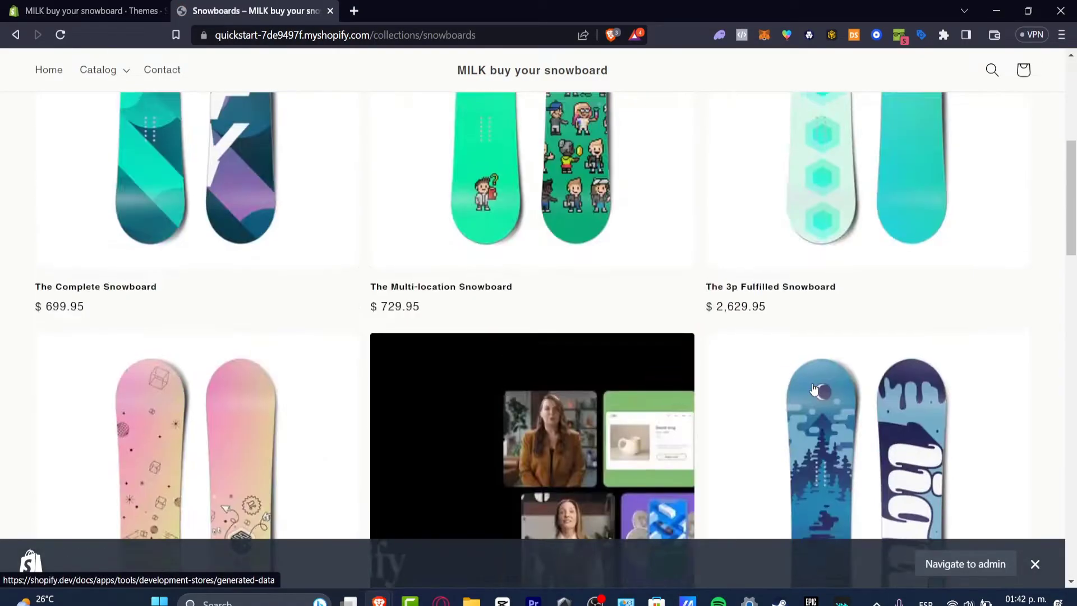
pyautogui.scroll(-17, 816, 386)
pyautogui.scroll(11, 817, 390)
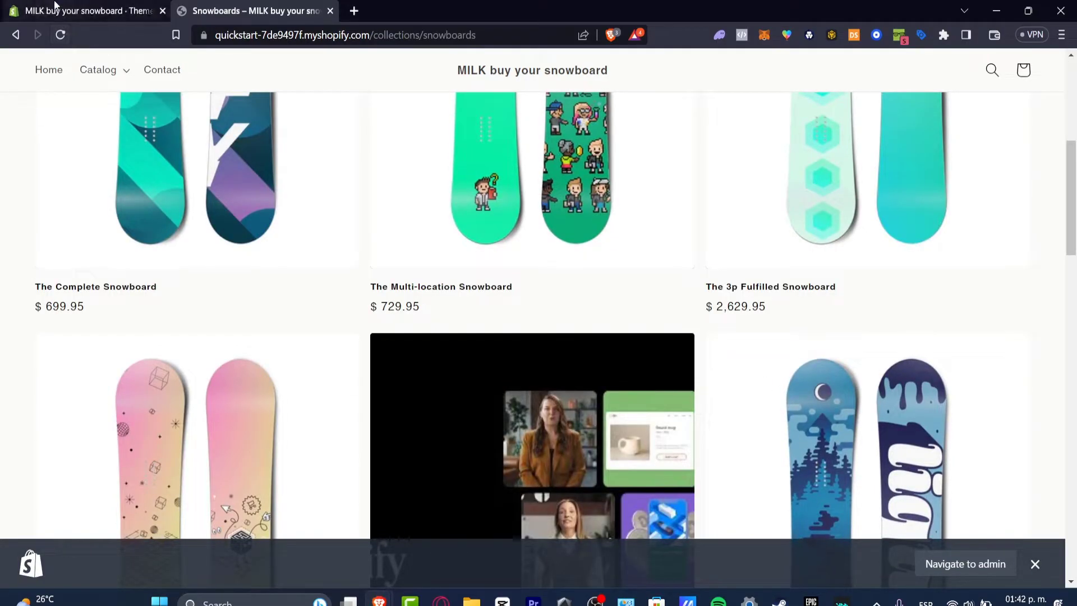
# Step: Return to the admin themes page and dismiss the current theme's update notice
pyautogui.click(81, 6)
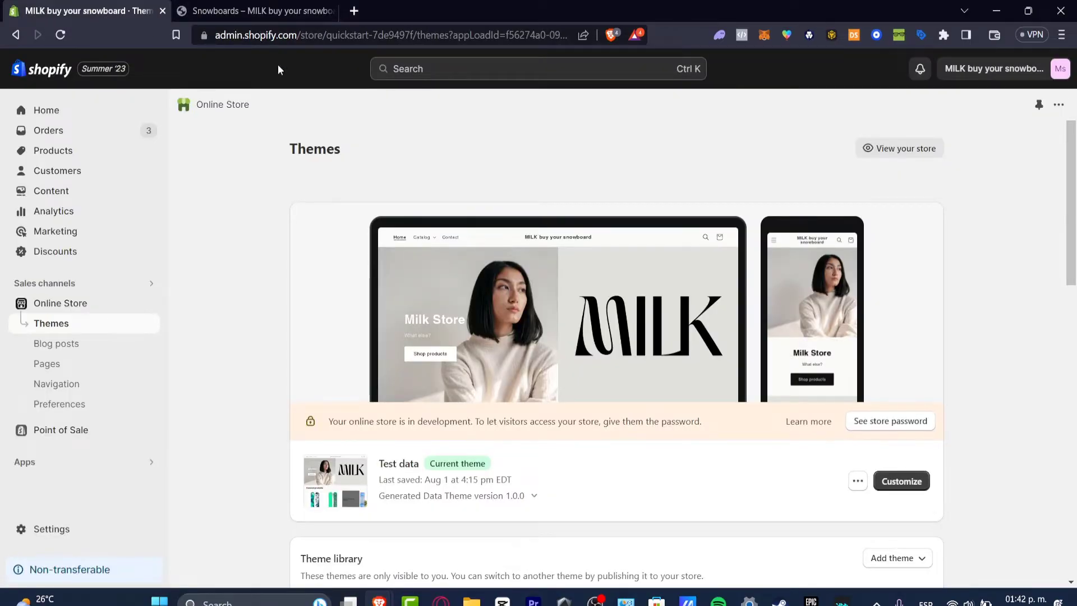
pyautogui.click(513, 500)
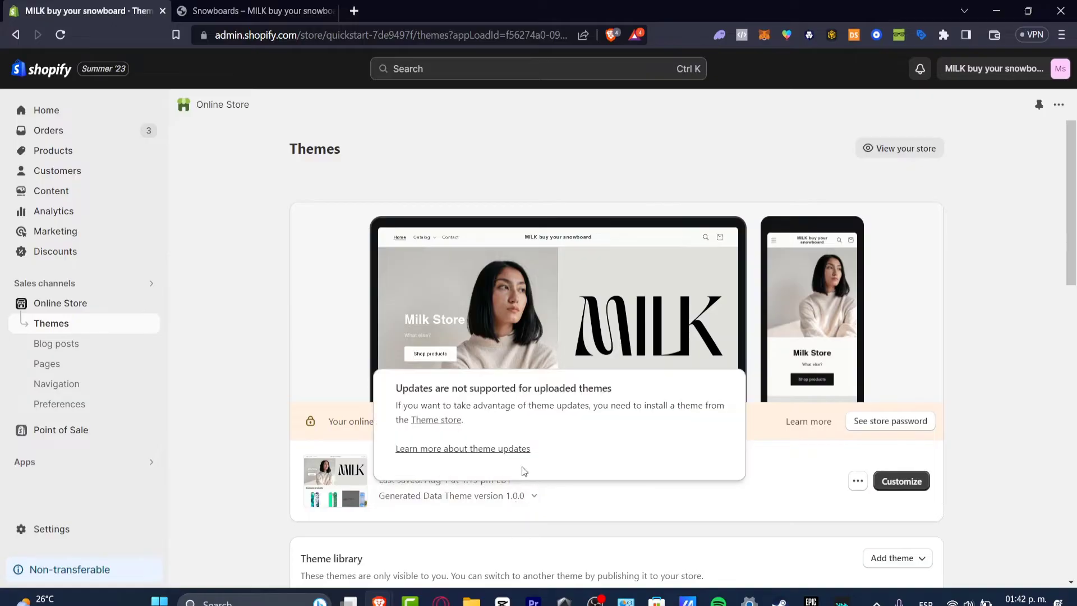
pyautogui.scroll(-4, 1018, 326)
pyautogui.click(1023, 318)
# Step: Open the Shopify Theme Store from the Theme library's Add theme menu
pyautogui.scroll(-4, 680, 345)
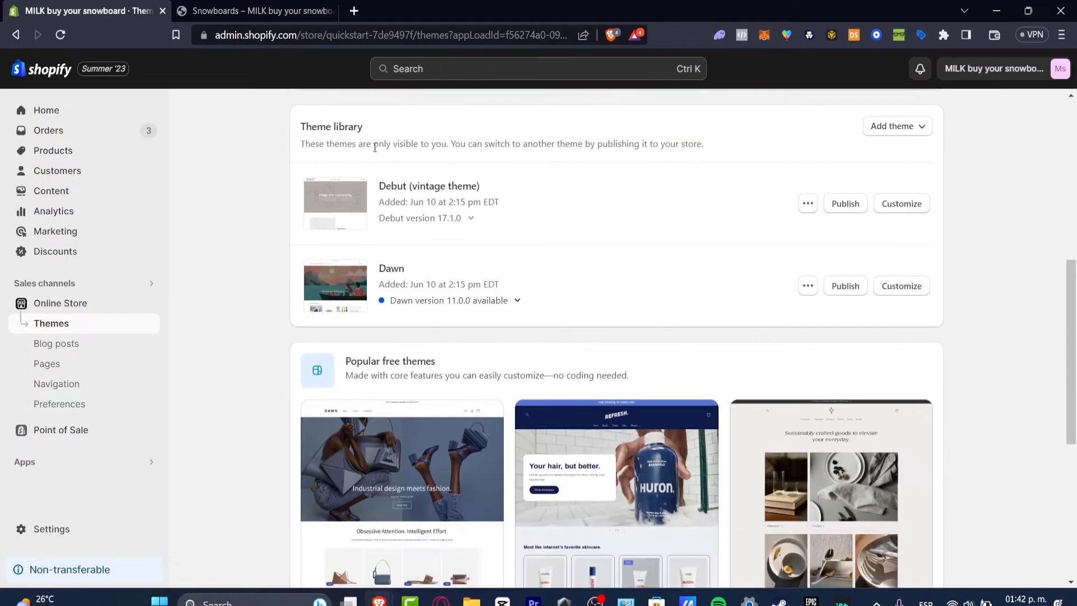
pyautogui.moveTo(312, 126); pyautogui.dragTo(373, 144)
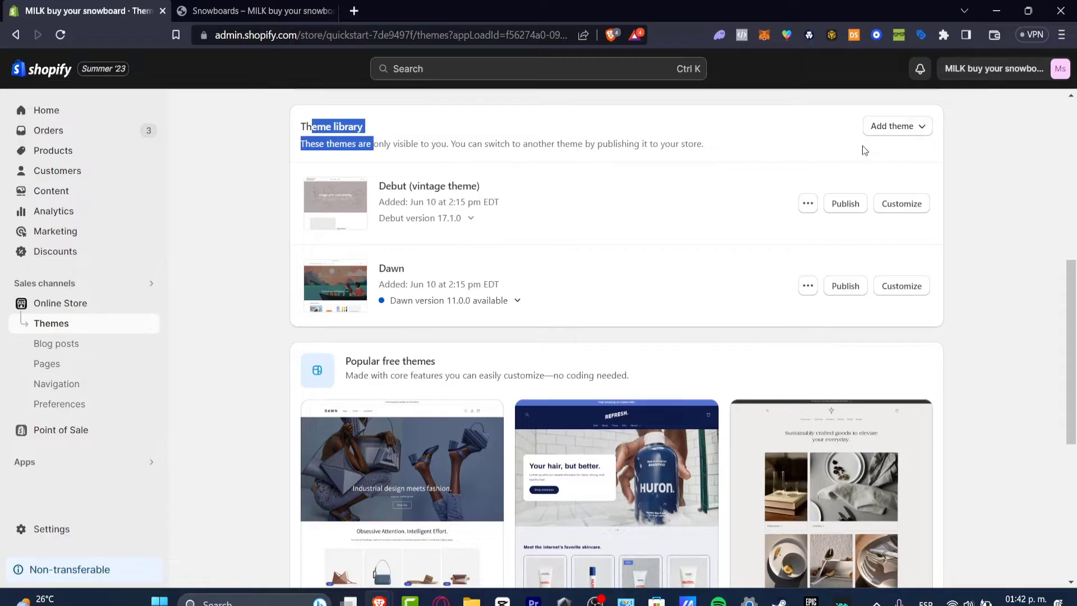
pyautogui.click(891, 129)
pyautogui.click(914, 158)
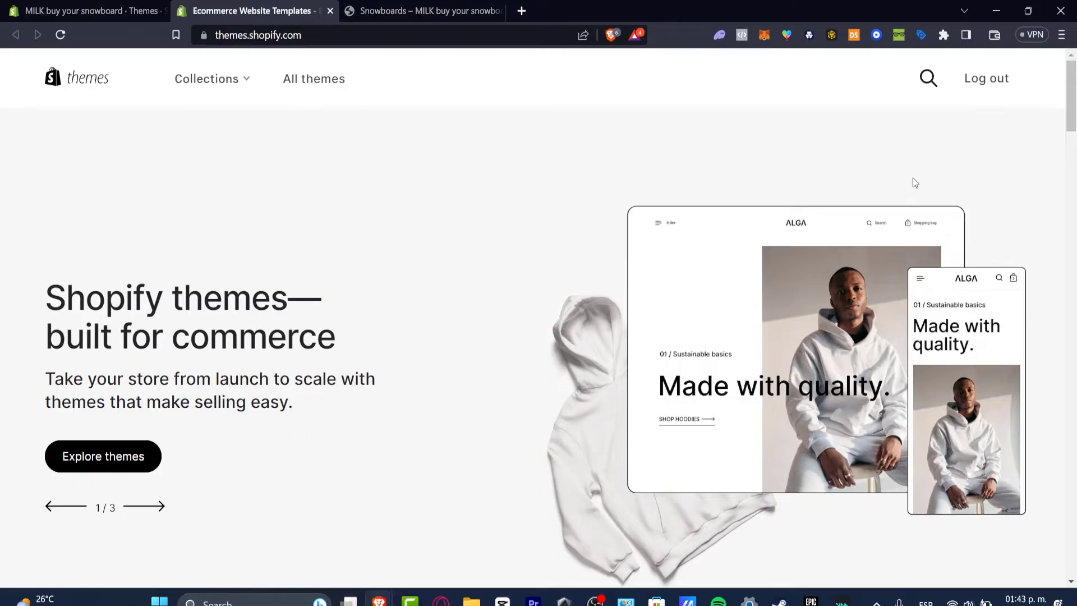
# Step: Browse all themes, collapse the Industry and Catalog size filters, and open the Vision theme page
pyautogui.scroll(-15, 886, 174)
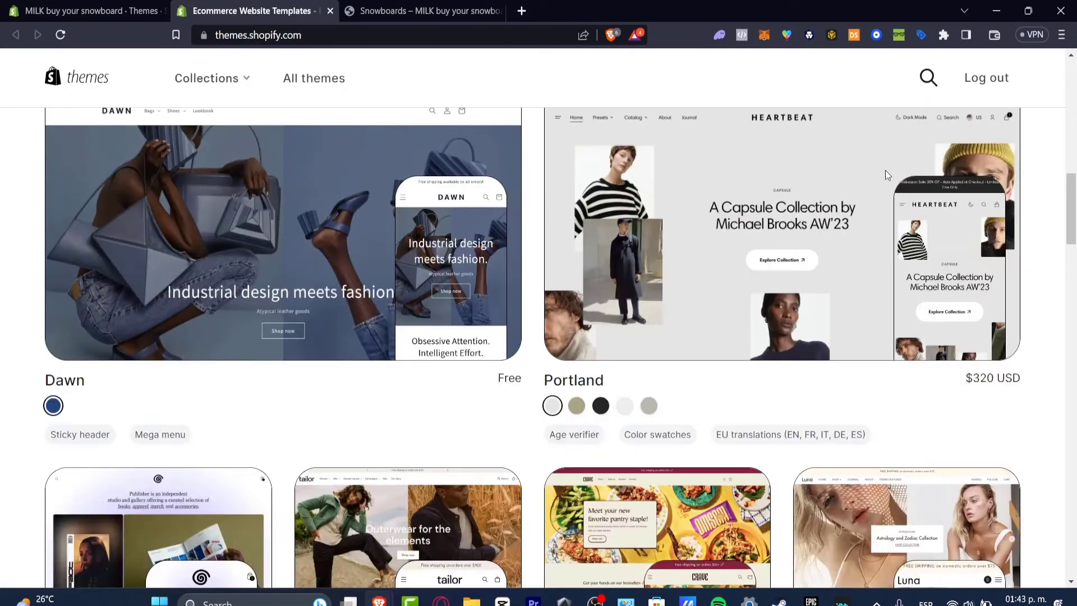
pyautogui.scroll(4, 886, 174)
pyautogui.click(966, 254)
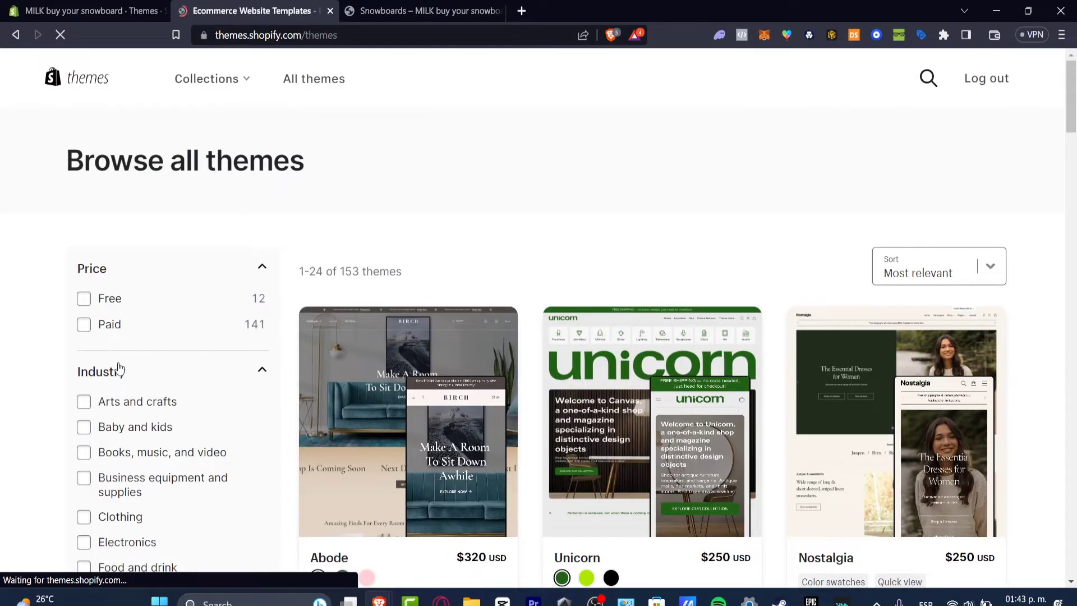
pyautogui.click(262, 371)
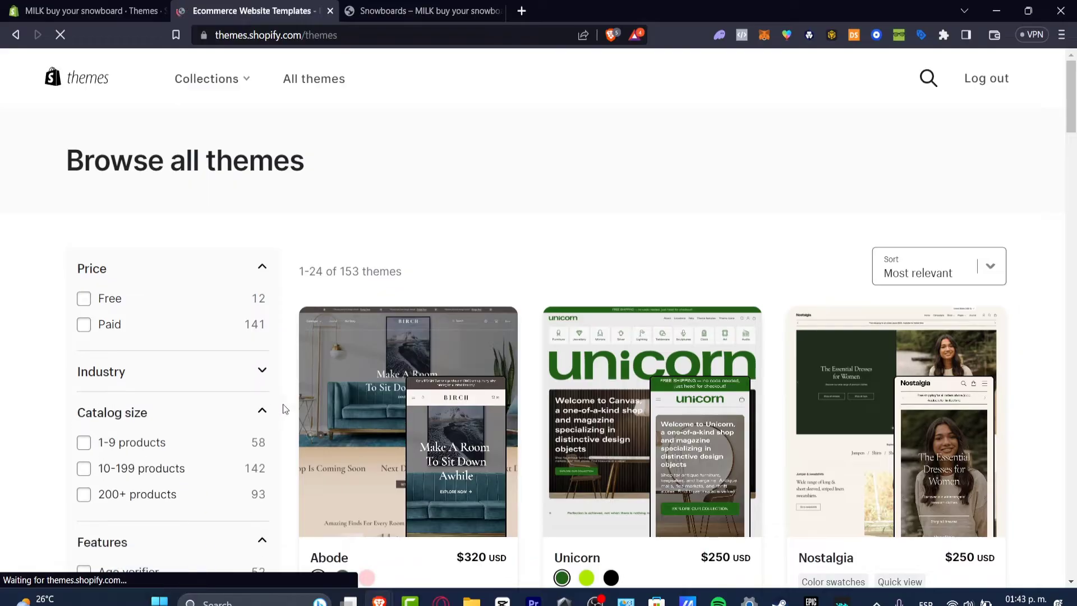
pyautogui.click(262, 412)
pyautogui.click(261, 450)
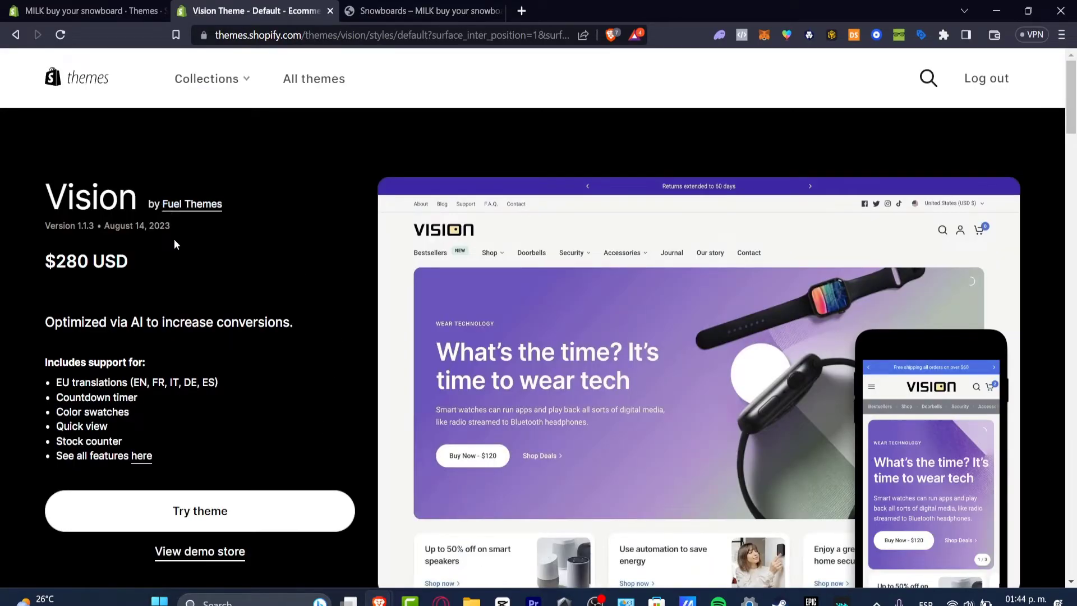
pyautogui.moveTo(66, 225); pyautogui.dragTo(100, 226)
# Step: Open Online Store > Navigation and review the Filters note pointing to Shopify Search & Discovery
pyautogui.click(120, 10)
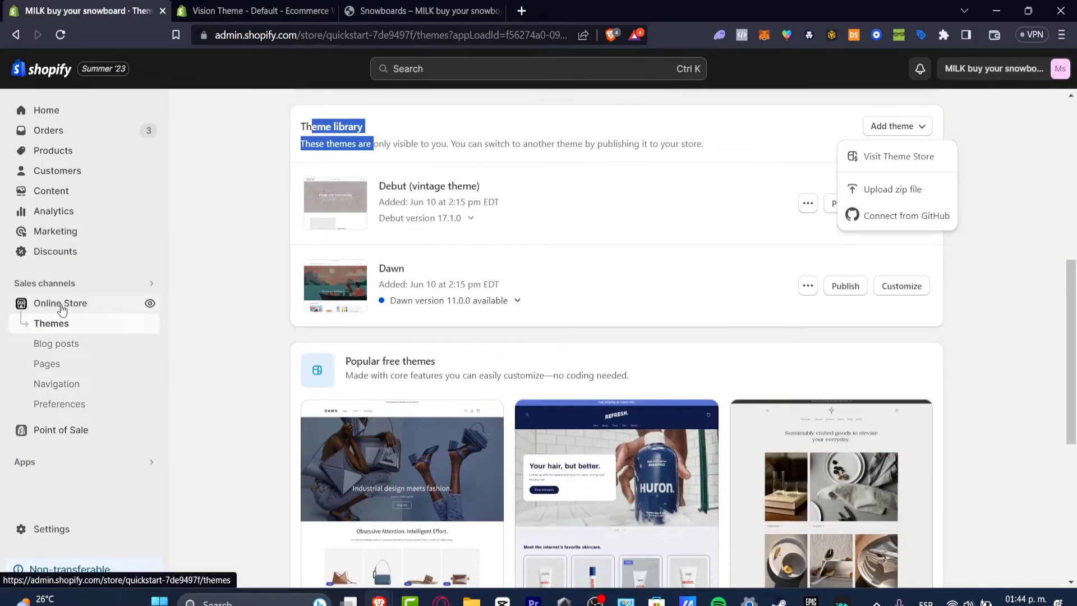
pyautogui.click(69, 383)
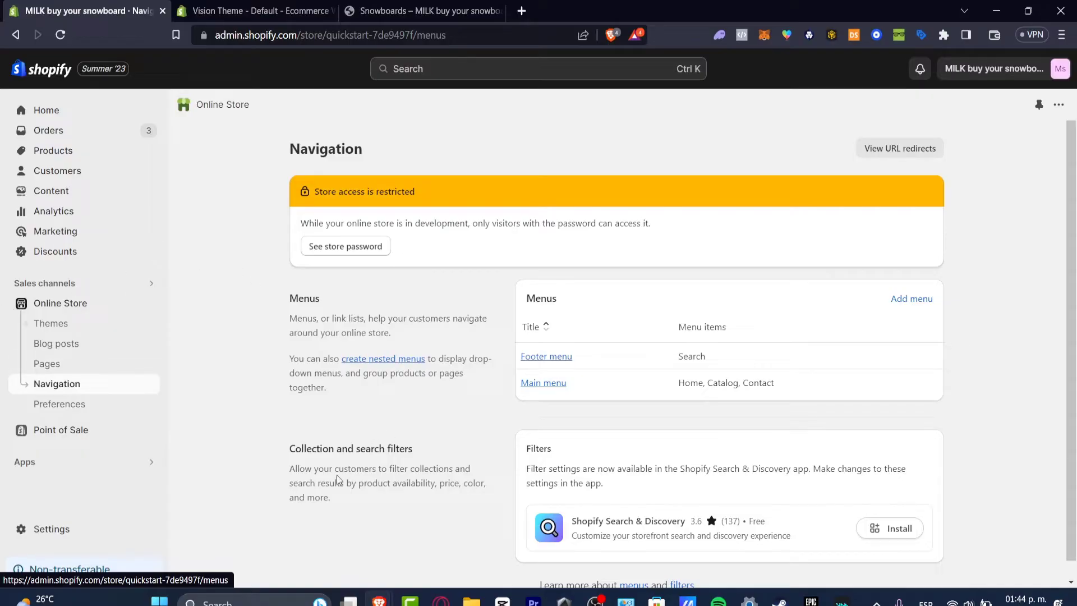
pyautogui.moveTo(337, 473); pyautogui.dragTo(474, 483)
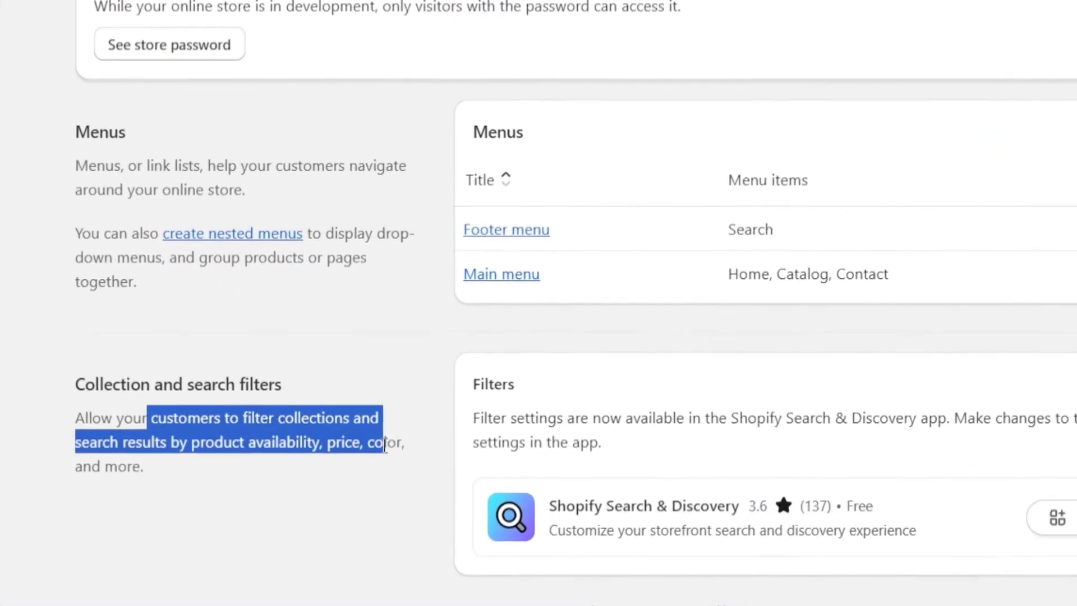
pyautogui.moveTo(385, 446); pyautogui.dragTo(398, 466)
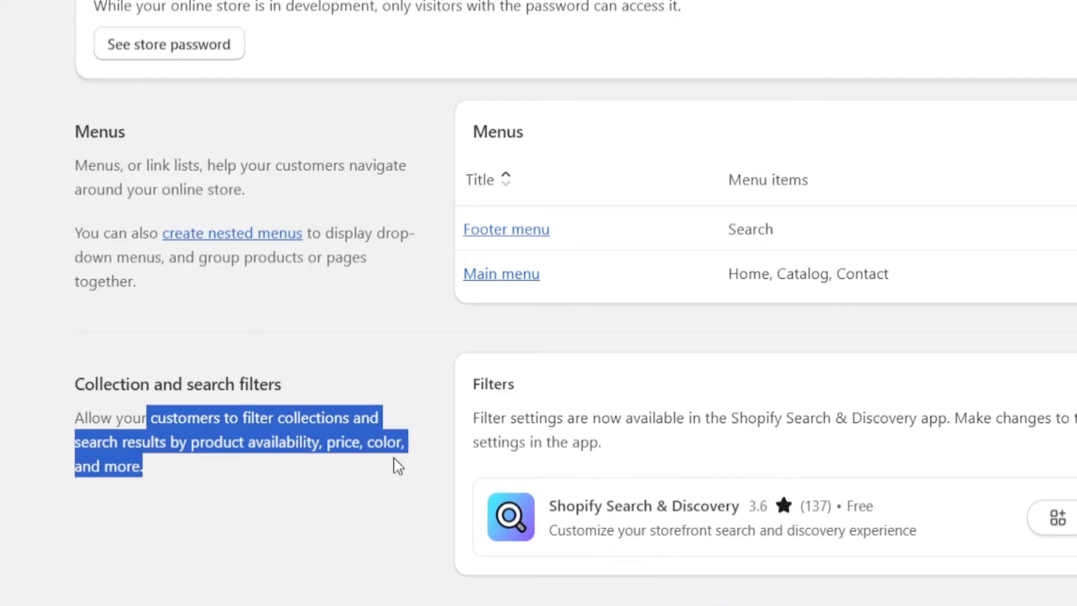
pyautogui.click(418, 463)
pyautogui.moveTo(471, 372); pyautogui.dragTo(471, 453)
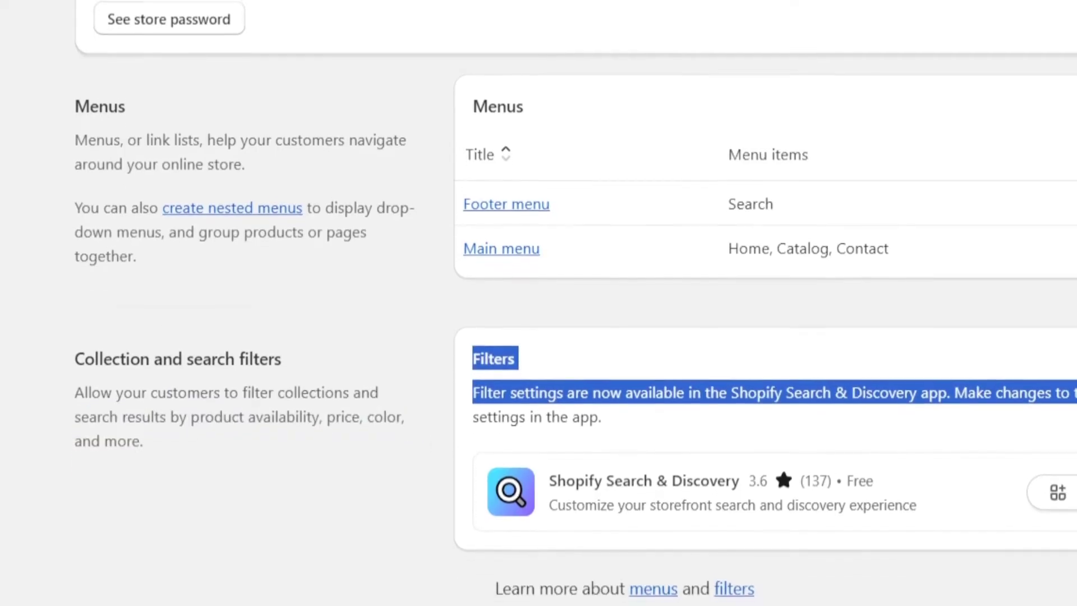
pyautogui.moveTo(729, 387); pyautogui.dragTo(1061, 412)
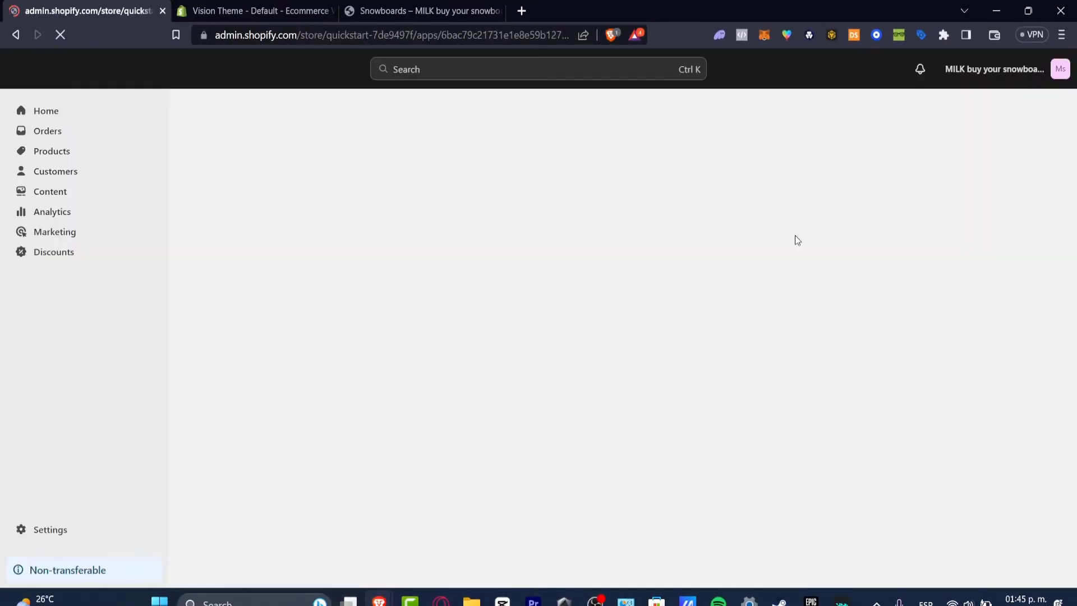
# Step: Check the Vision theme version, then review the Filter grouping and Filter translations cards
pyautogui.click(227, 6)
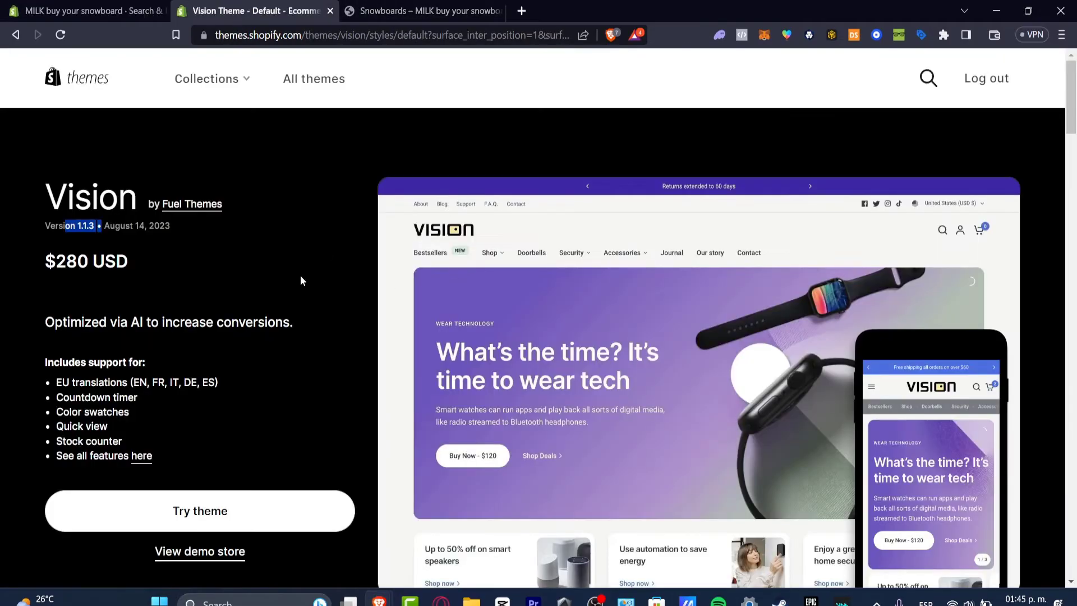
pyautogui.moveTo(50, 225); pyautogui.dragTo(91, 221)
pyautogui.click(21, 6)
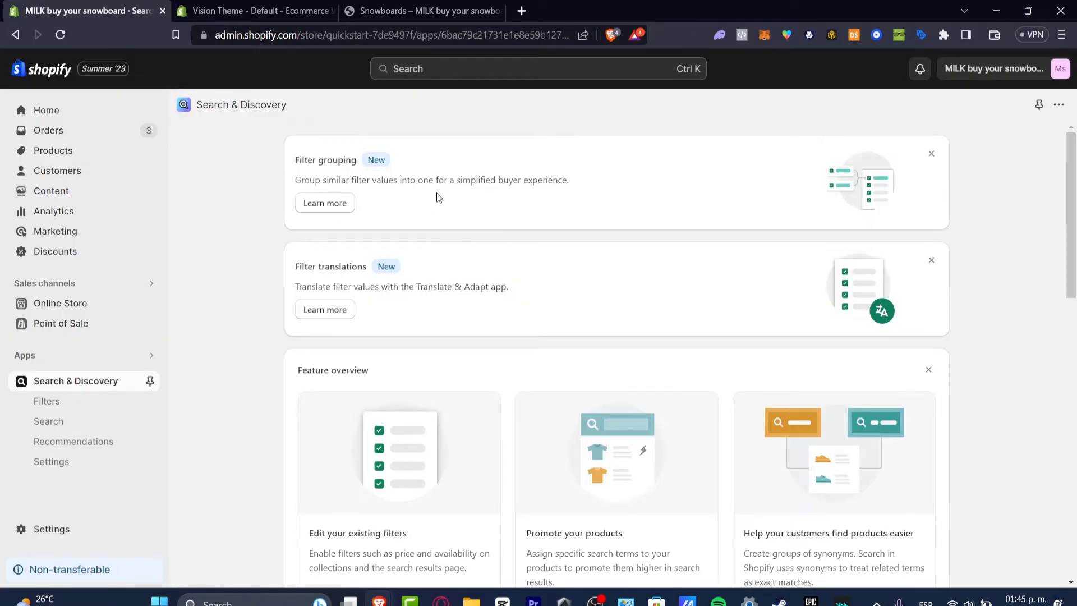
pyautogui.moveTo(318, 162); pyautogui.dragTo(359, 174)
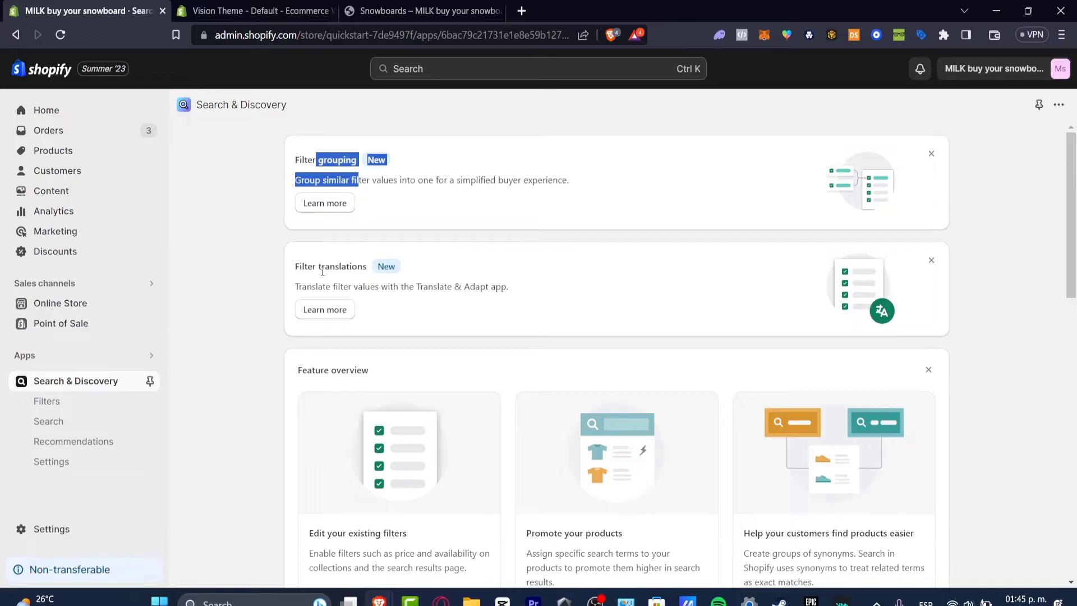
pyautogui.moveTo(318, 274); pyautogui.dragTo(380, 277)
pyautogui.moveTo(331, 371); pyautogui.dragTo(369, 372)
pyautogui.scroll(-4, 556, 404)
pyautogui.scroll(-6, 350, 264)
pyautogui.scroll(10, 376, 273)
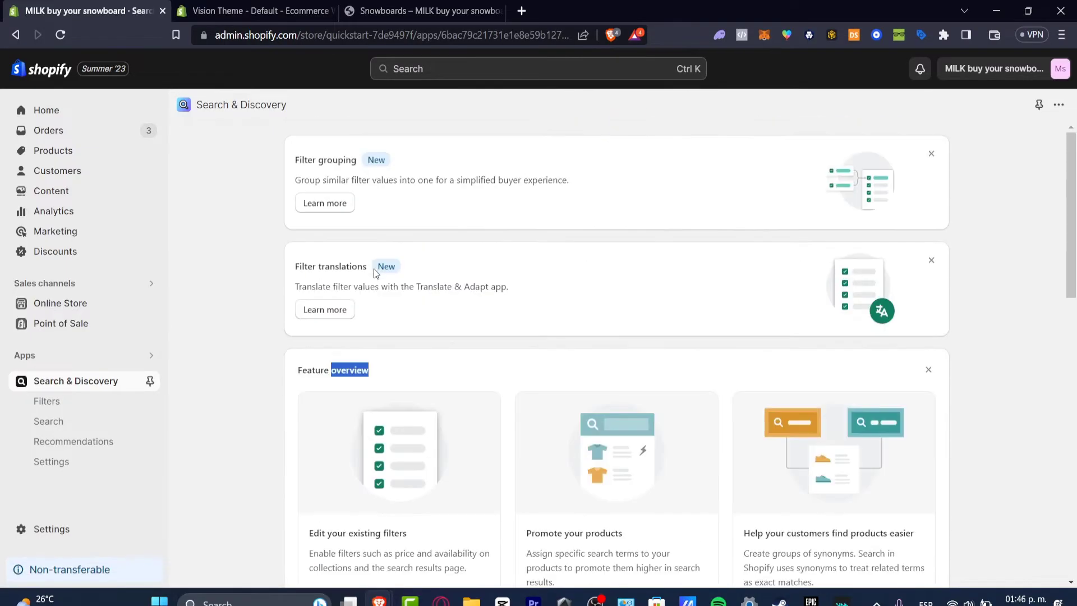
pyautogui.moveTo(310, 179); pyautogui.dragTo(324, 172)
# Step: Dismiss both announcement cards and open the Filters list
pyautogui.click(931, 156)
pyautogui.click(932, 156)
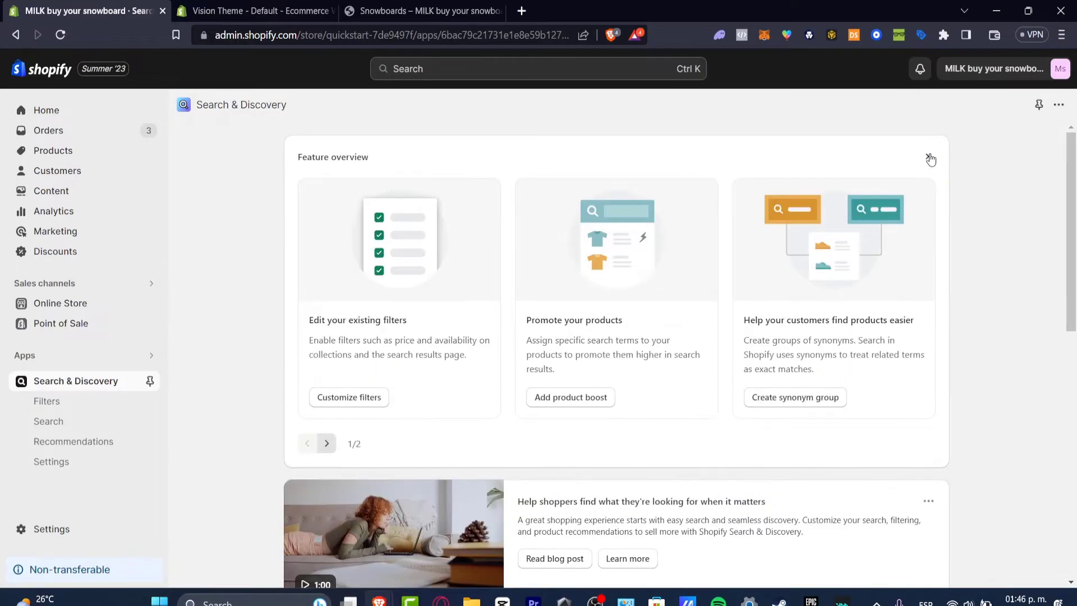
pyautogui.click(349, 399)
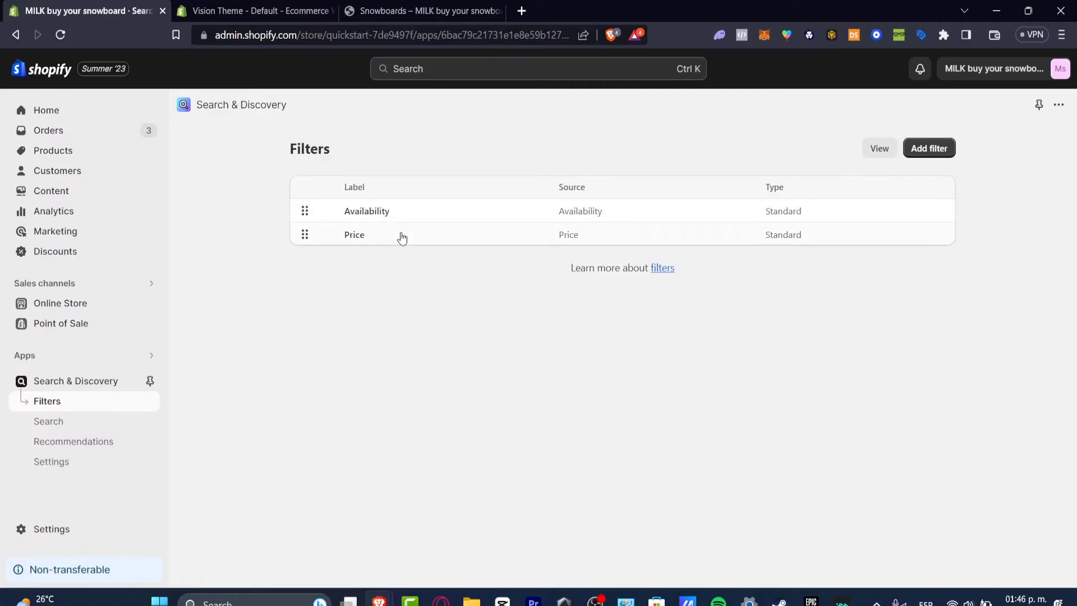
# Step: Add a new filter sourced from the Color product option, labelled Color
pyautogui.click(932, 148)
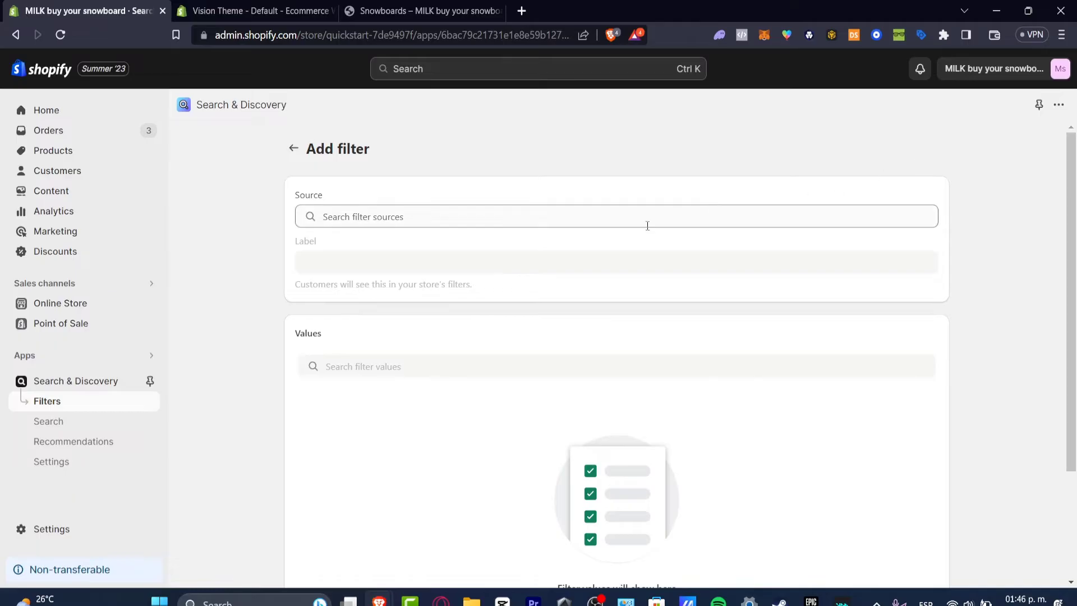
pyautogui.click(443, 215)
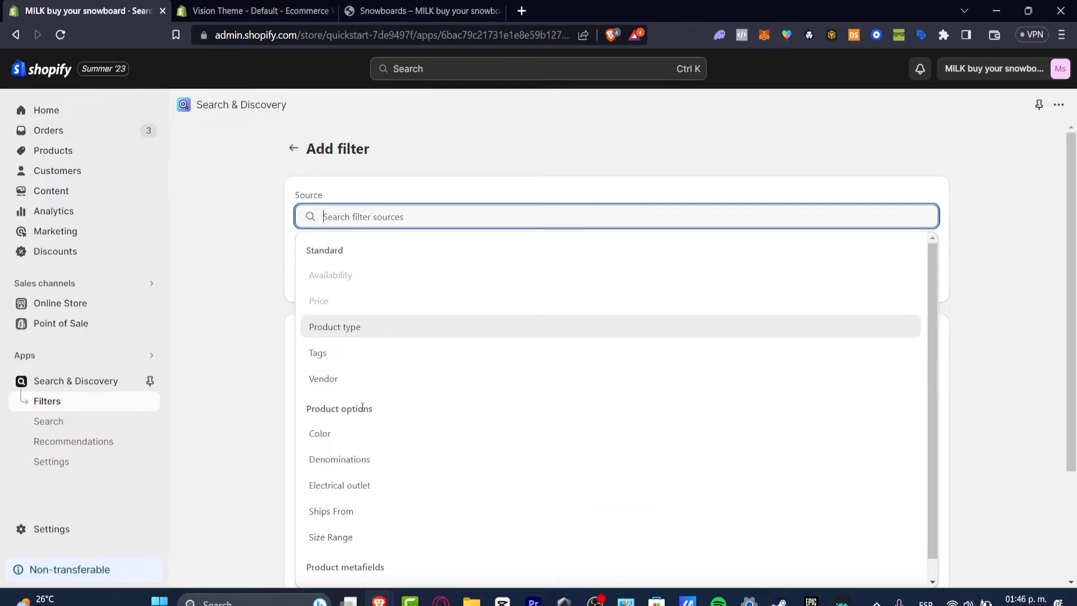
pyautogui.click(339, 433)
pyautogui.click(351, 268)
pyautogui.doubleClick(346, 266)
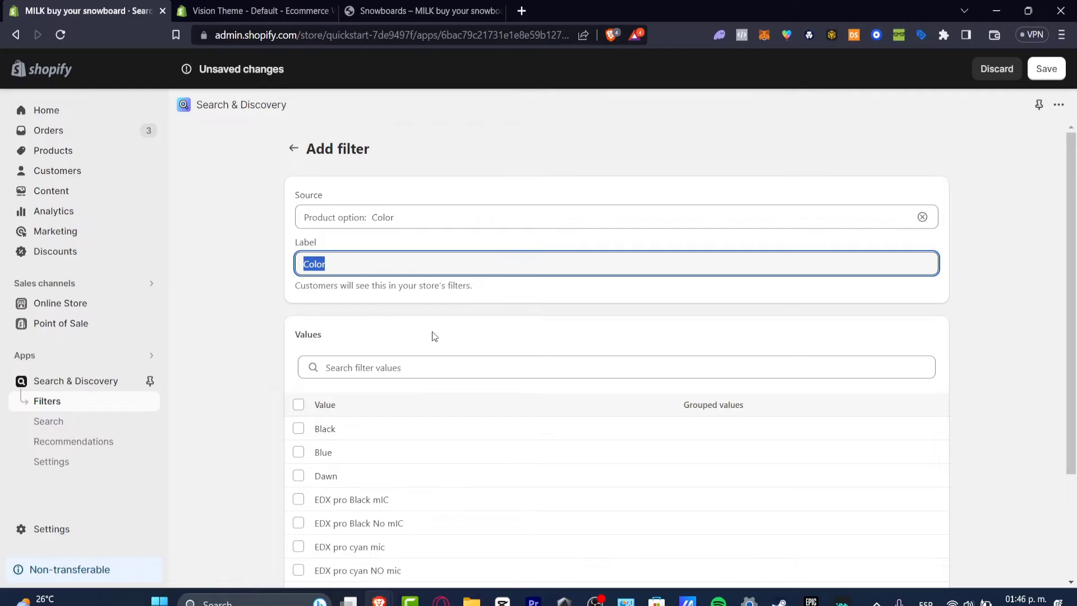
pyautogui.scroll(-3, 435, 337)
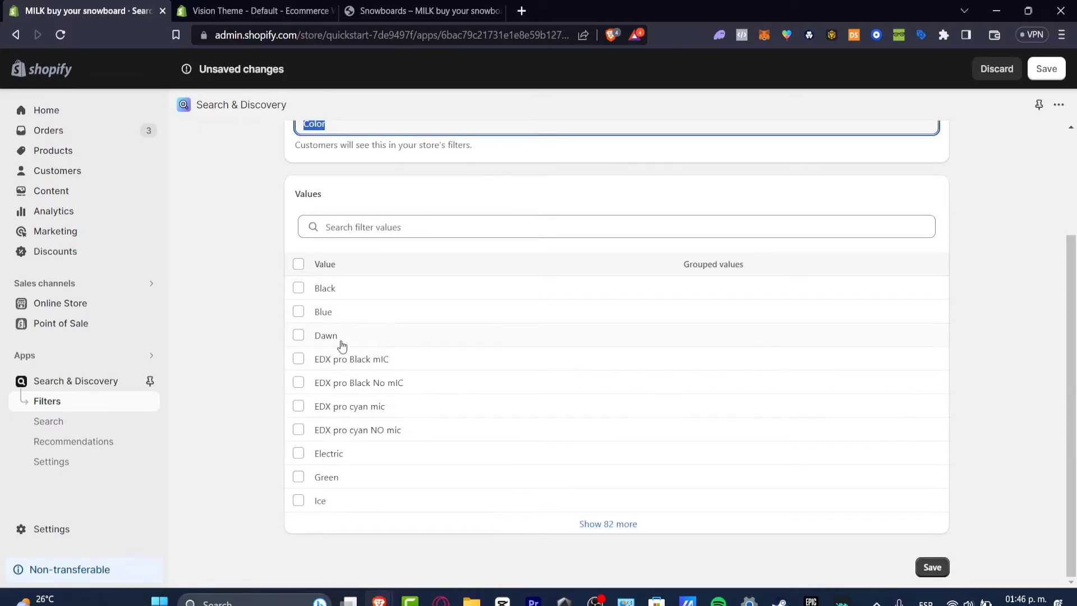
# Step: Select all colour values, try grouping them without a name, then cancel the group
pyautogui.click(298, 264)
pyautogui.scroll(-4, 476, 350)
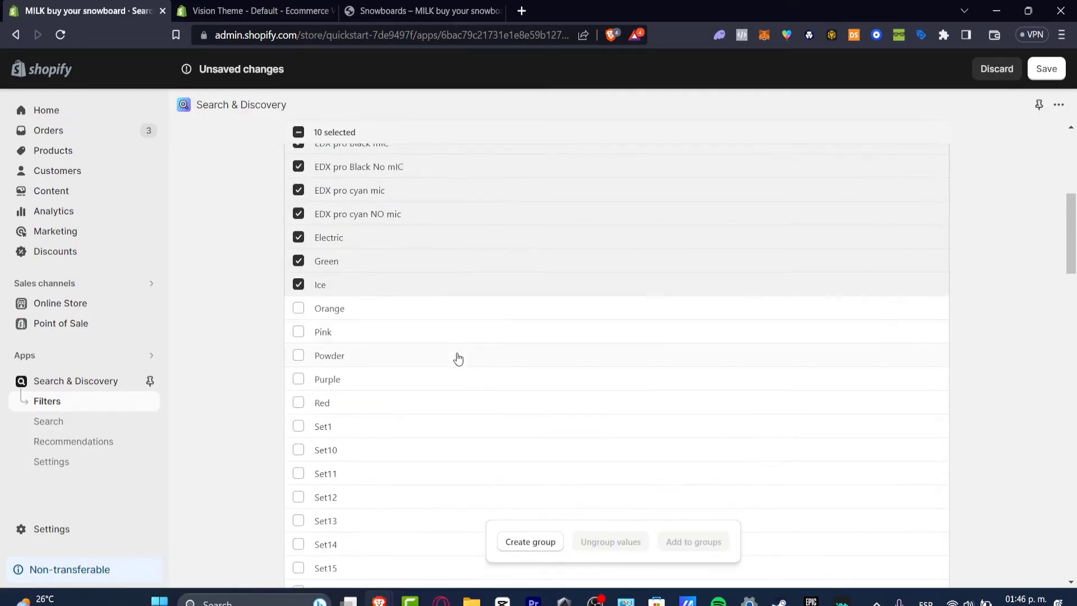
pyautogui.scroll(-4, 675, 443)
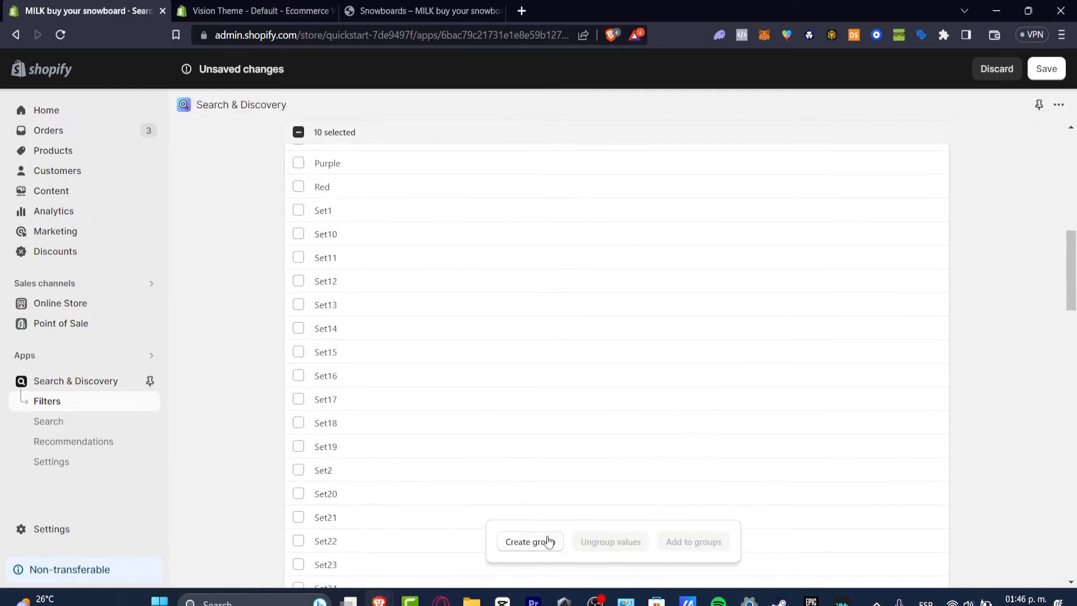
pyautogui.click(548, 543)
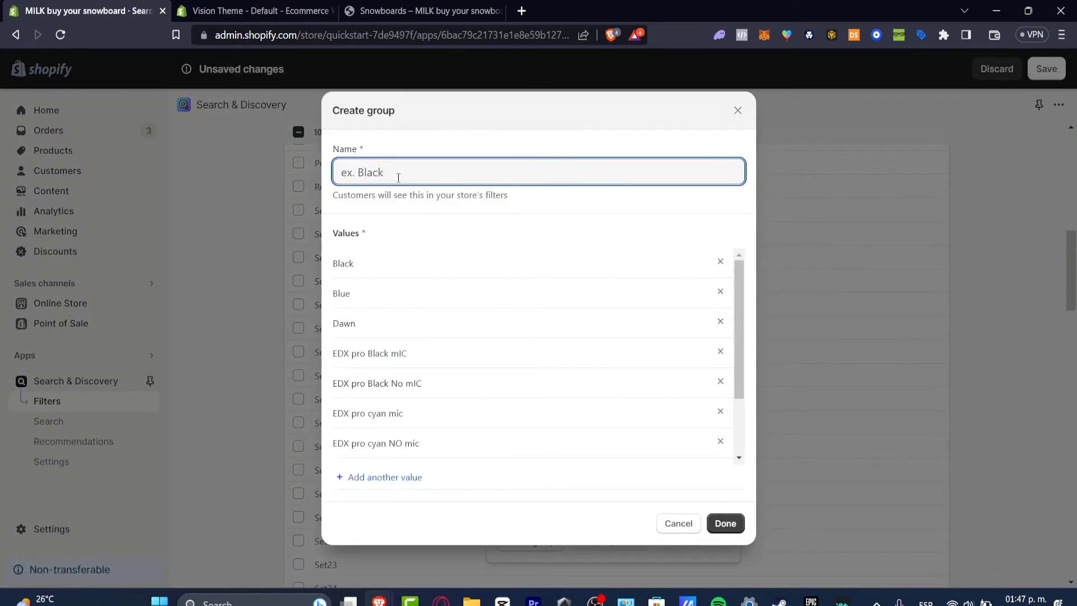
pyautogui.moveTo(378, 195); pyautogui.dragTo(486, 191)
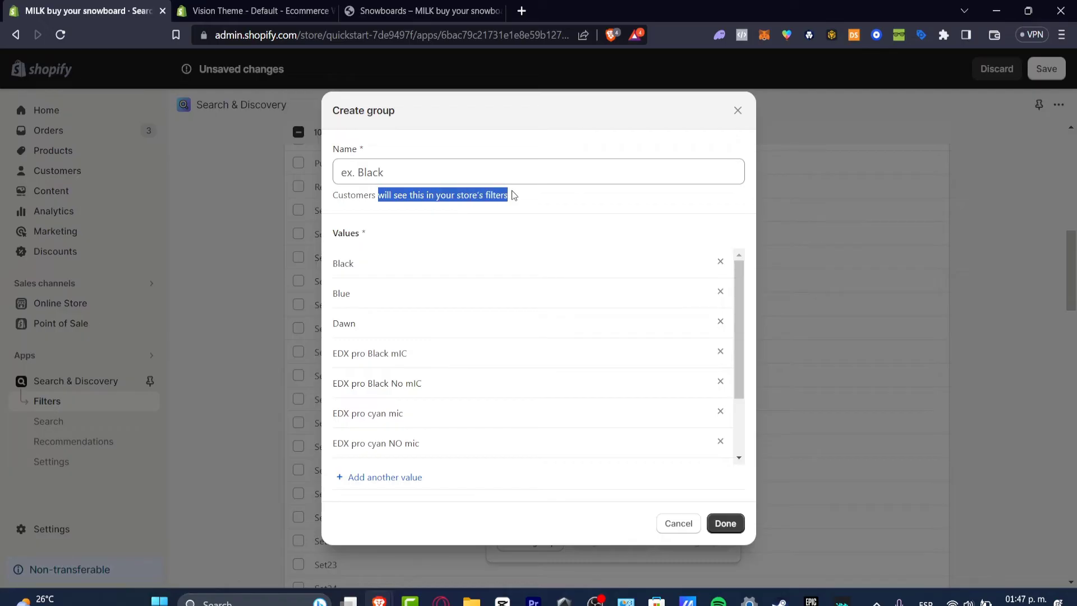
pyautogui.click(491, 164)
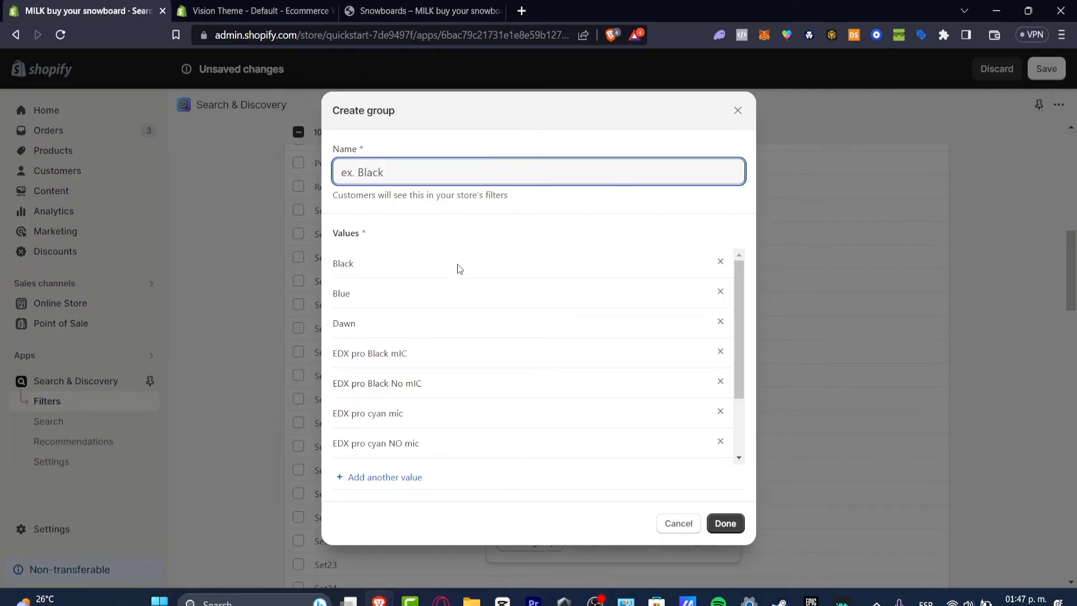
pyautogui.click(549, 276)
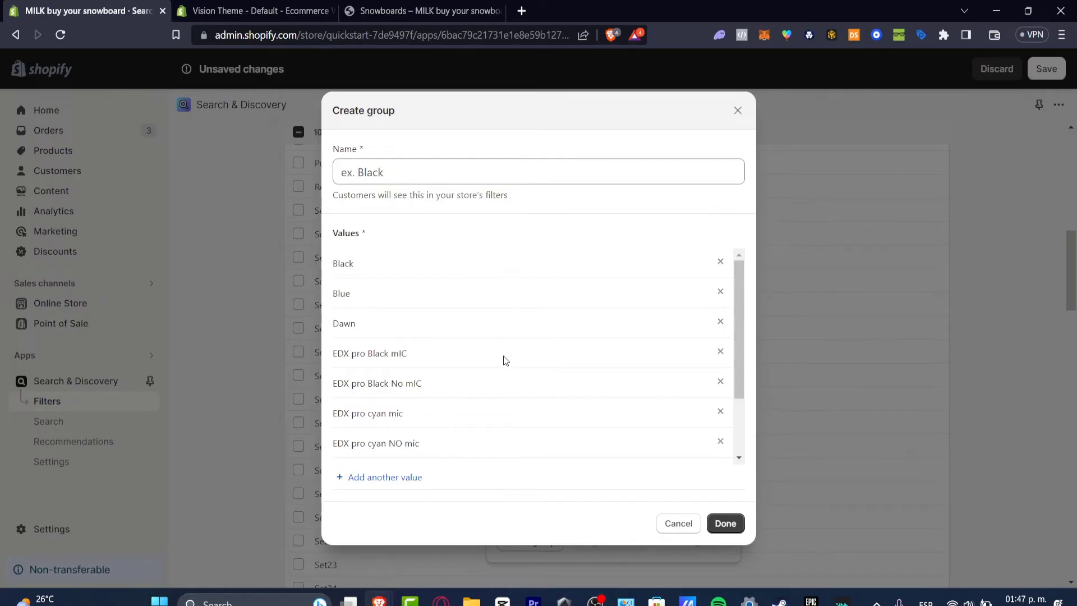
pyautogui.click(724, 523)
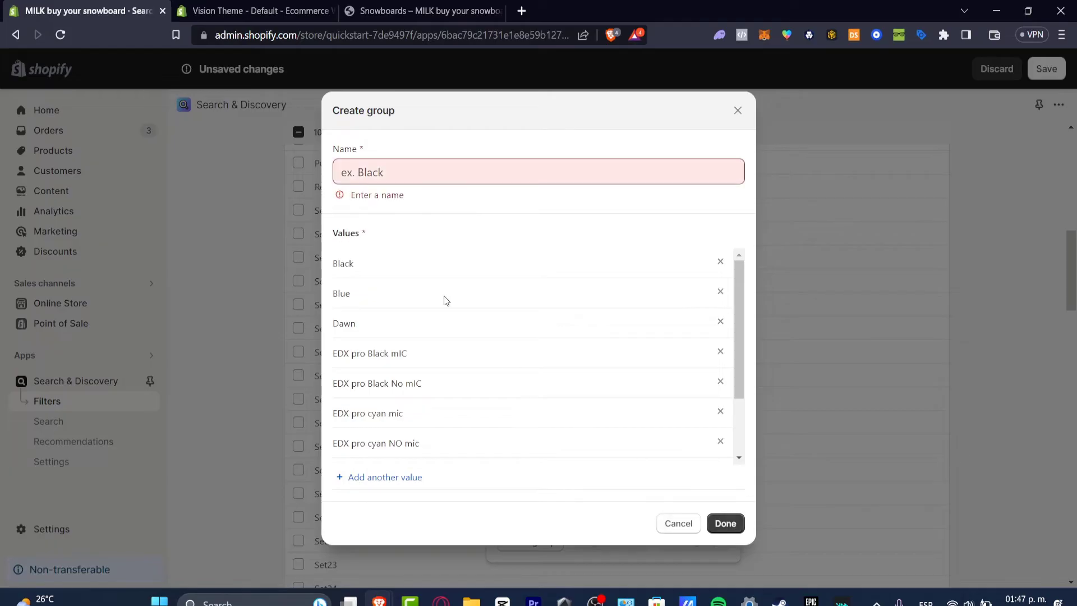
pyautogui.click(402, 182)
pyautogui.click(678, 527)
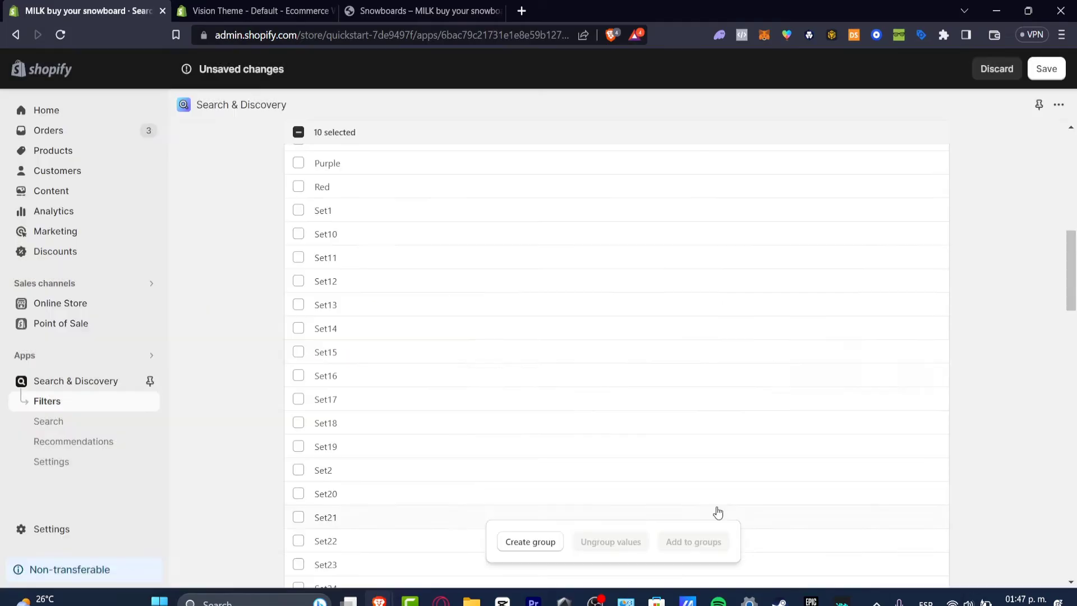
# Step: Put only the Black value into a group named 'Black' and save the Color filter
pyautogui.scroll(10, 878, 353)
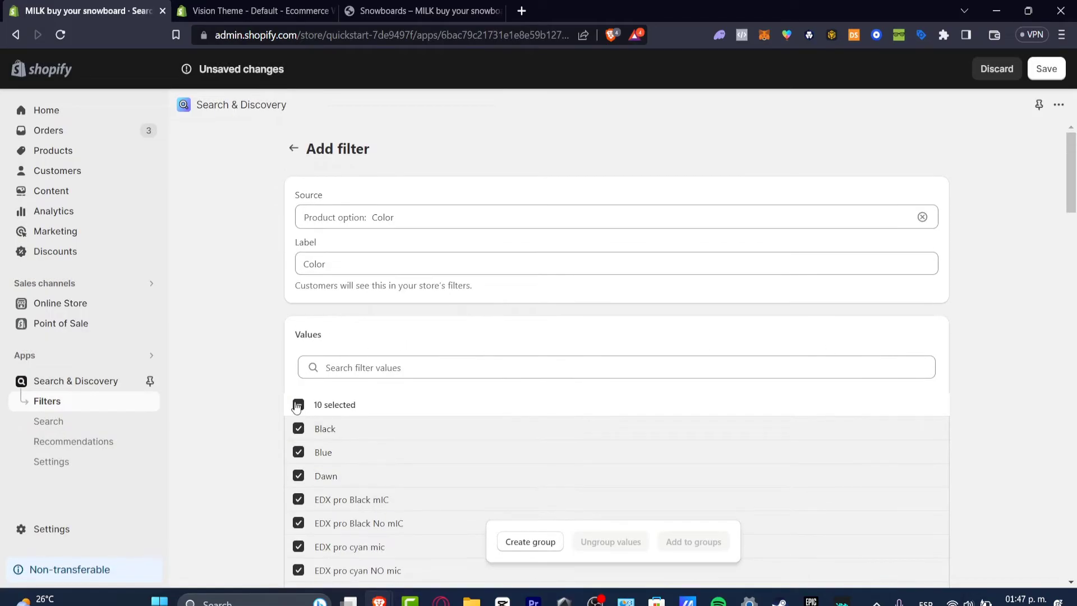
pyautogui.click(305, 405)
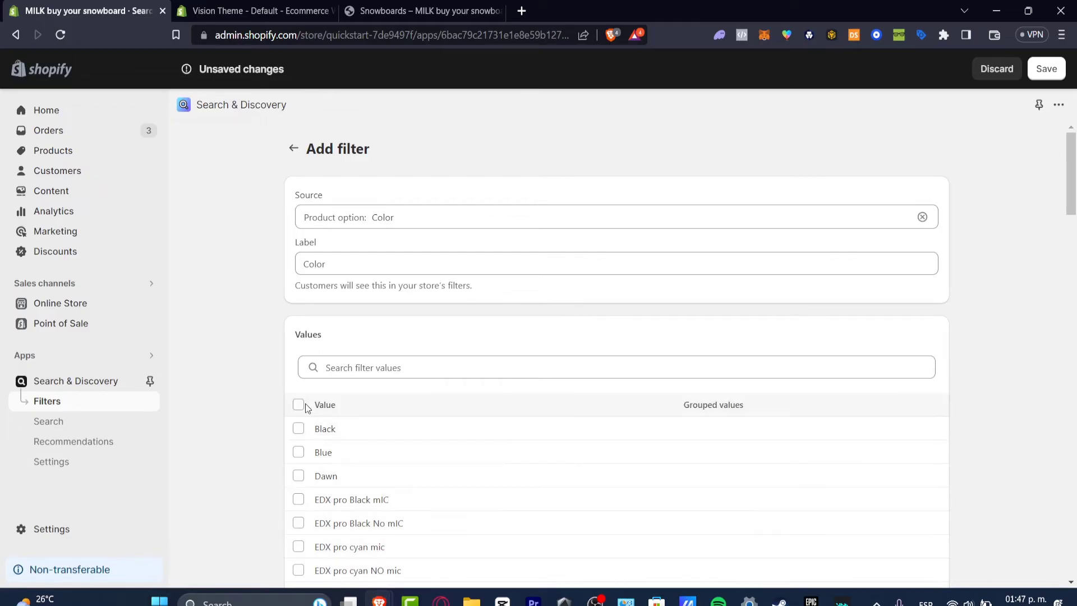
pyautogui.click(353, 438)
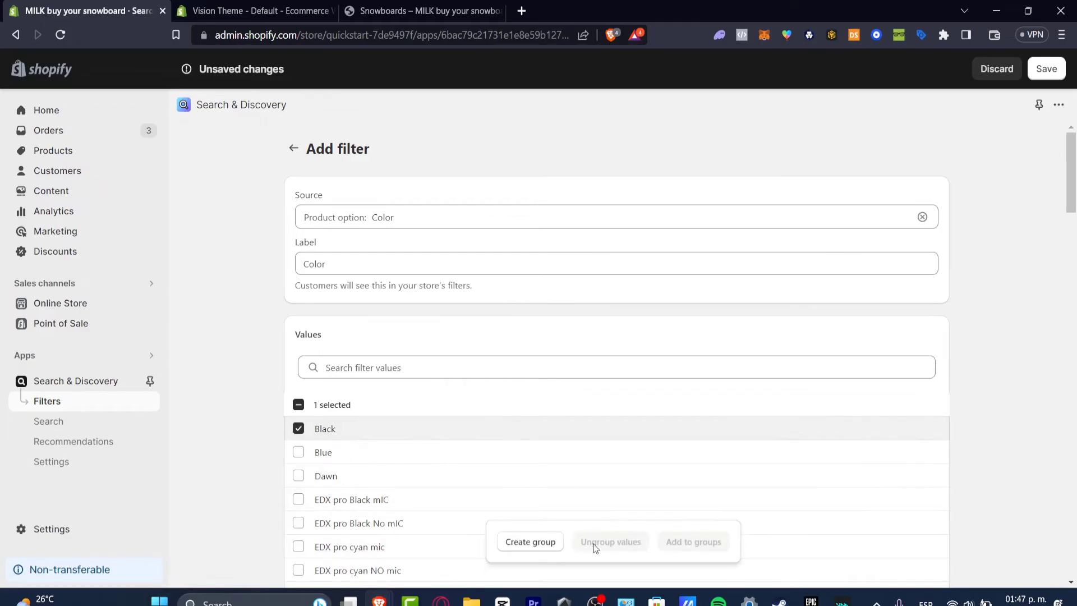
pyautogui.click(532, 542)
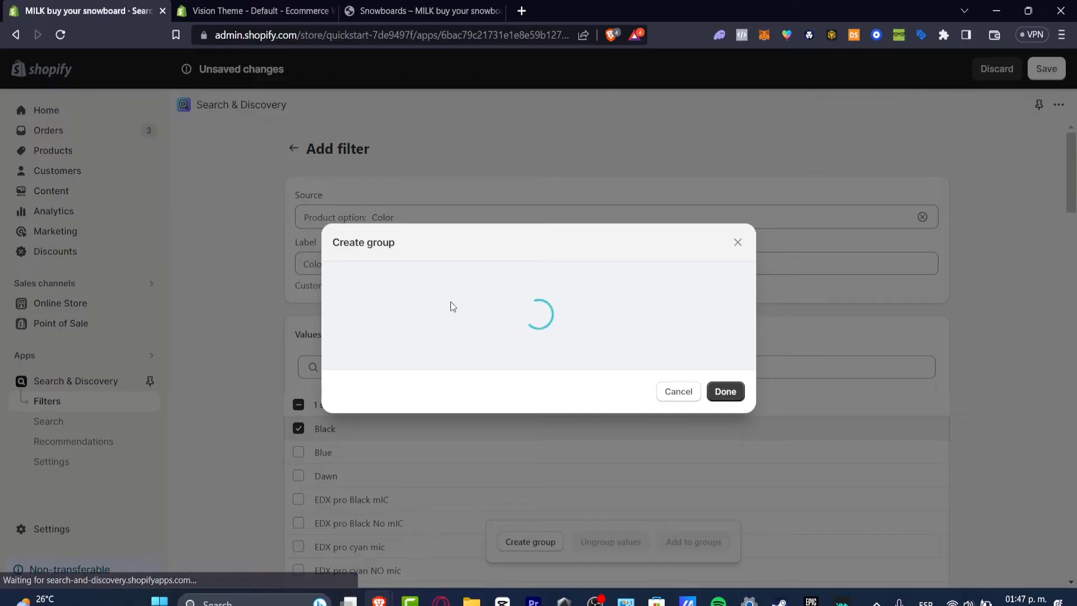
pyautogui.write('Black')
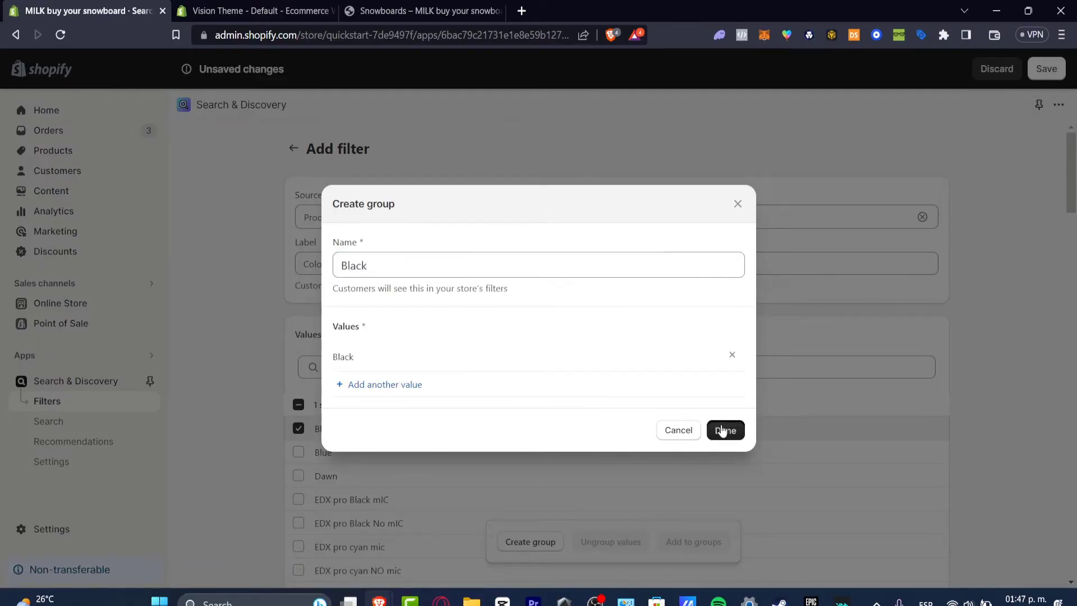
pyautogui.click(726, 430)
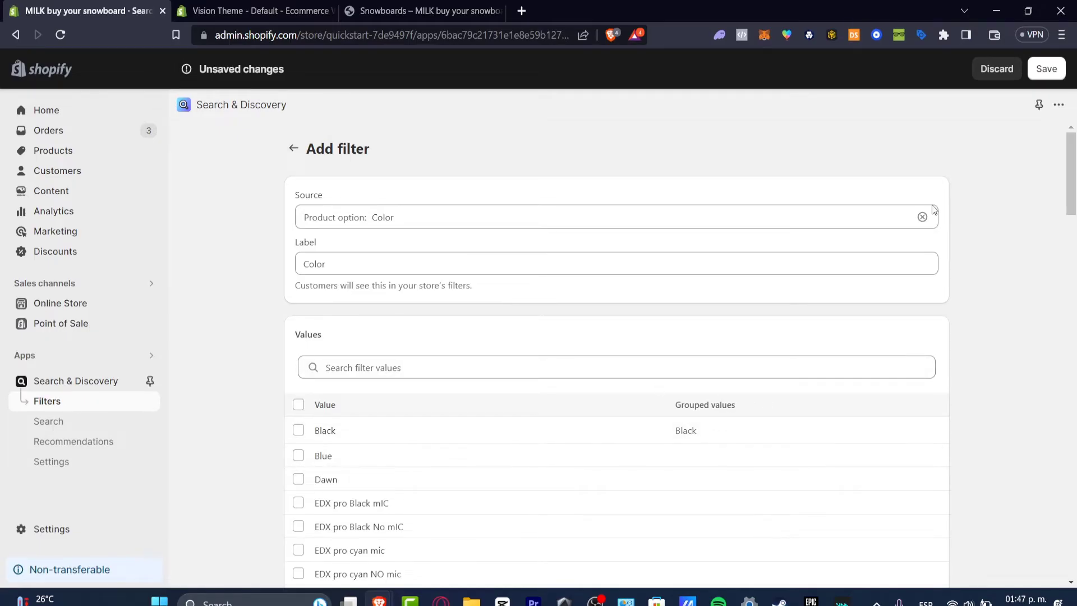
pyautogui.click(1039, 81)
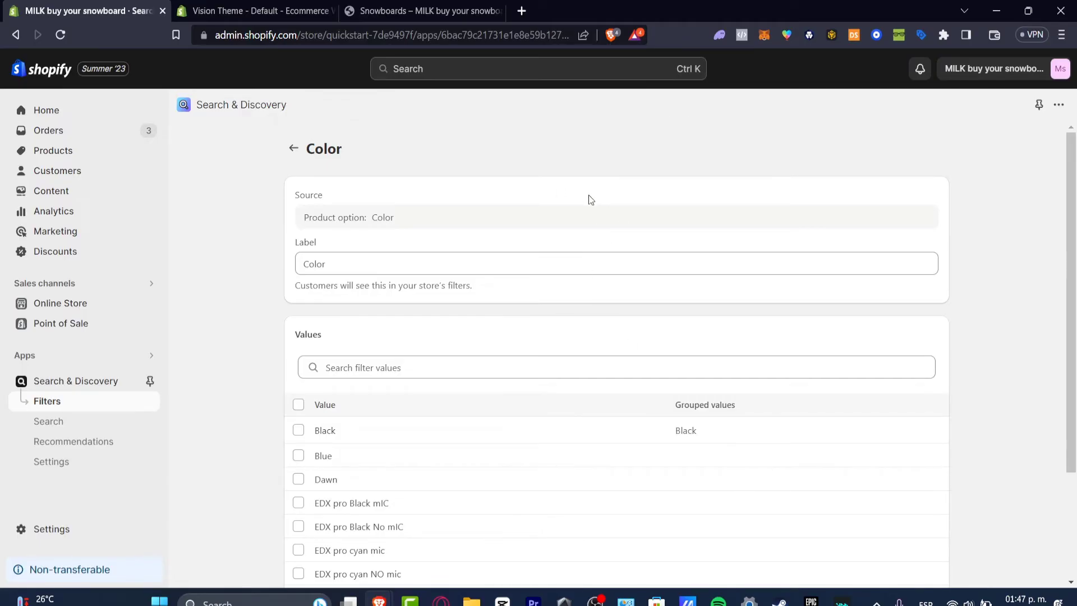
pyautogui.click(59, 149)
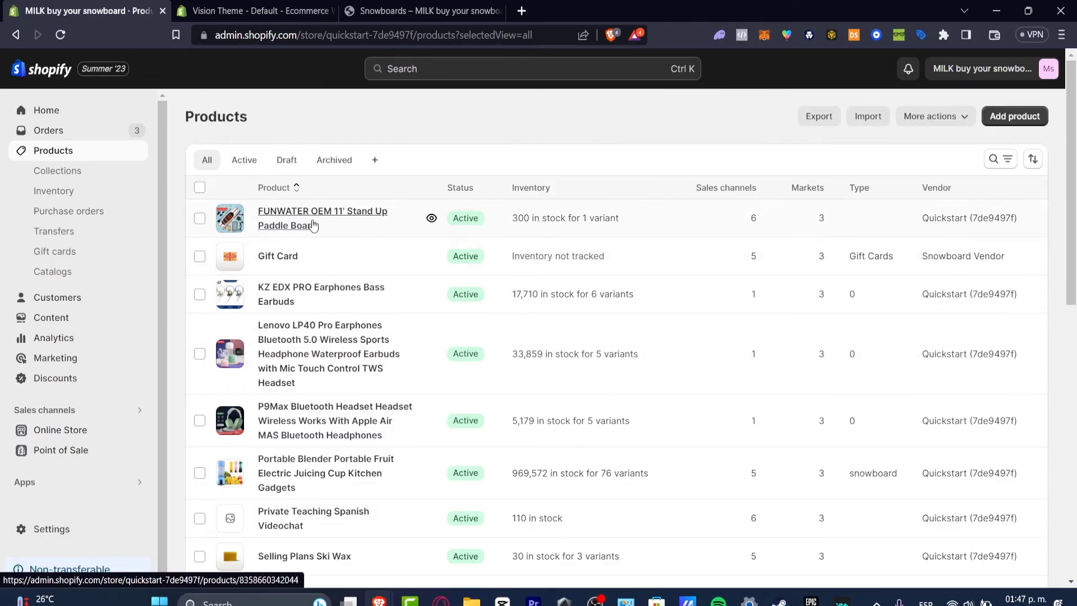
pyautogui.click(344, 295)
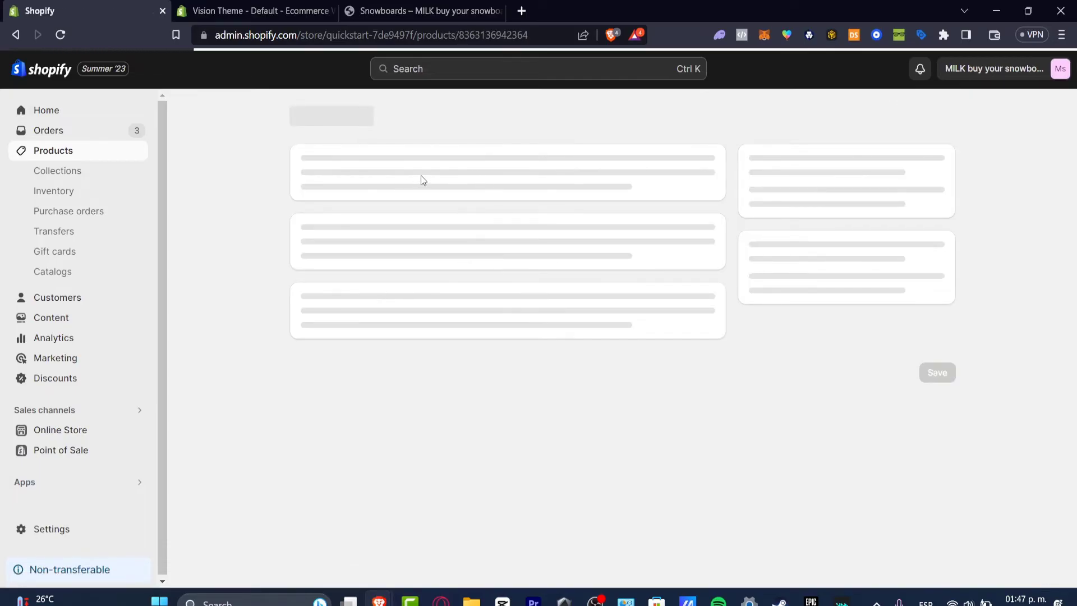
pyautogui.scroll(-8, 963, 257)
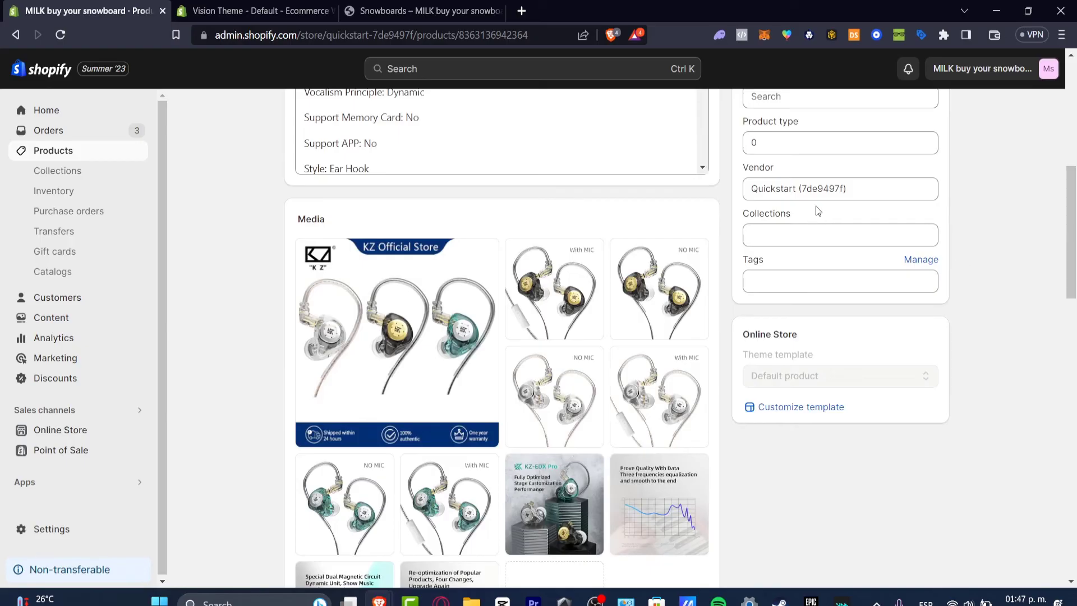
pyautogui.scroll(1, 846, 199)
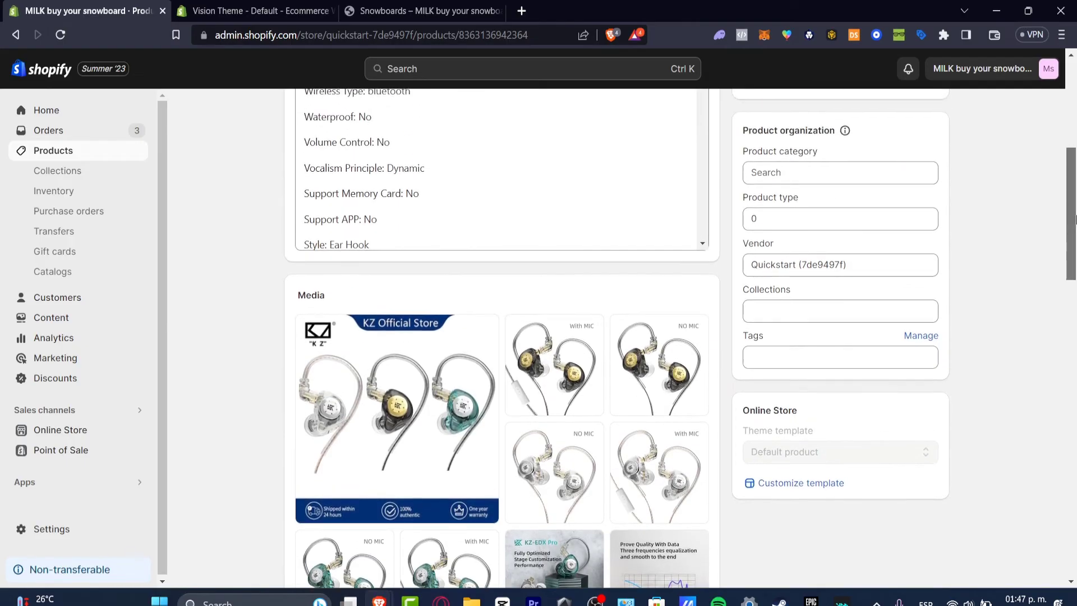
pyautogui.click(864, 180)
pyautogui.click(958, 216)
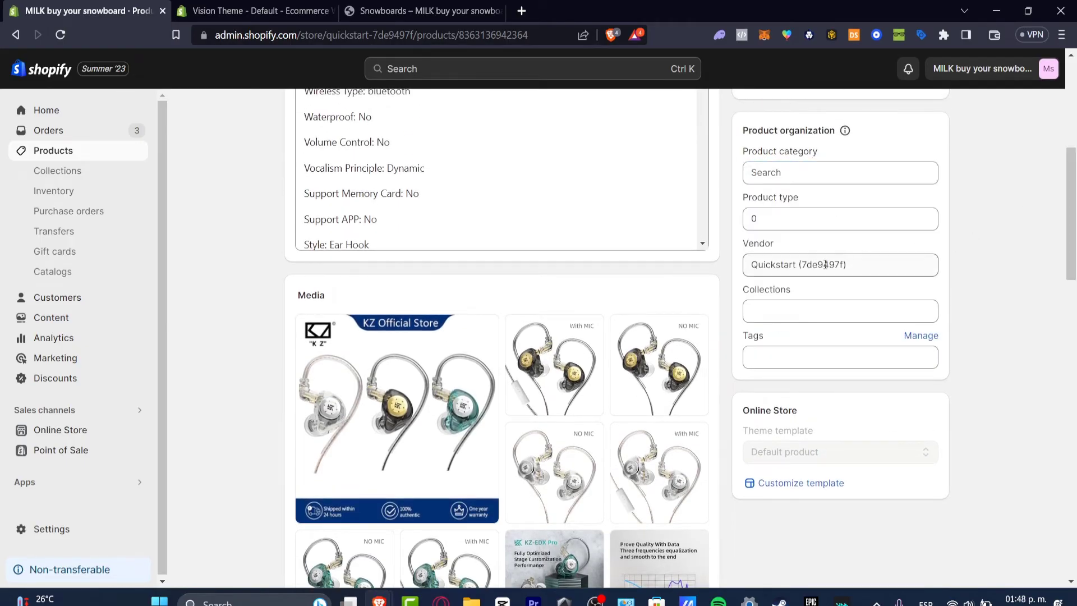
pyautogui.scroll(-9, 808, 349)
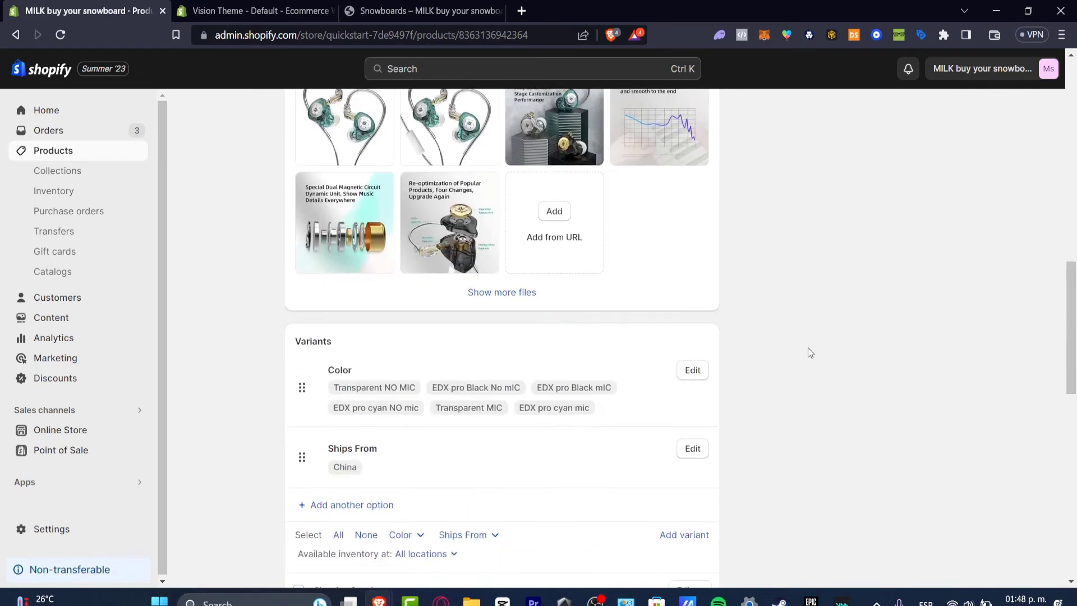
pyautogui.scroll(9, 810, 352)
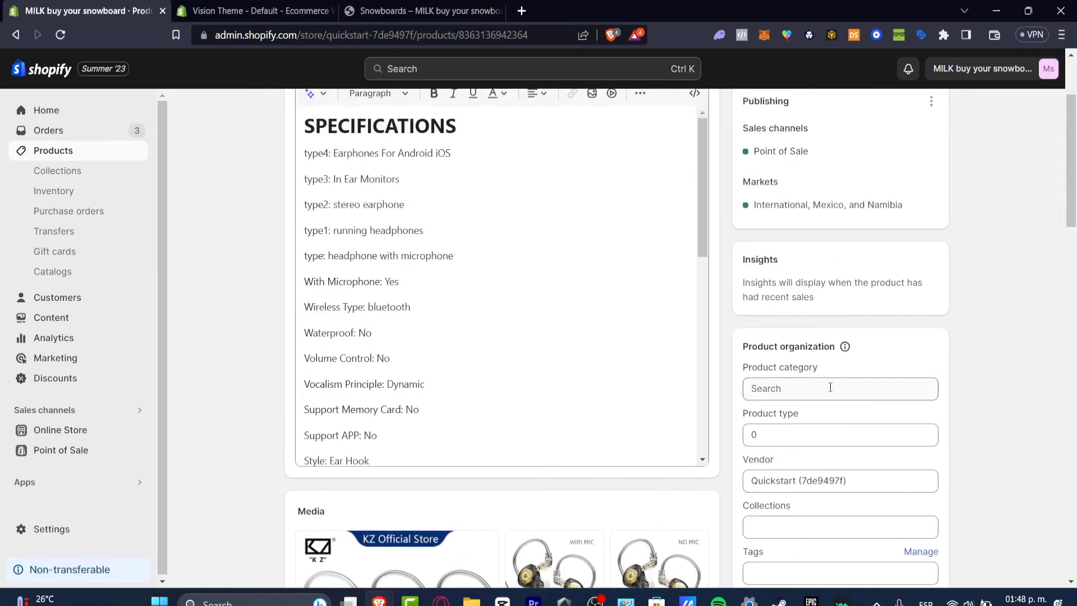
pyautogui.scroll(-9, 902, 337)
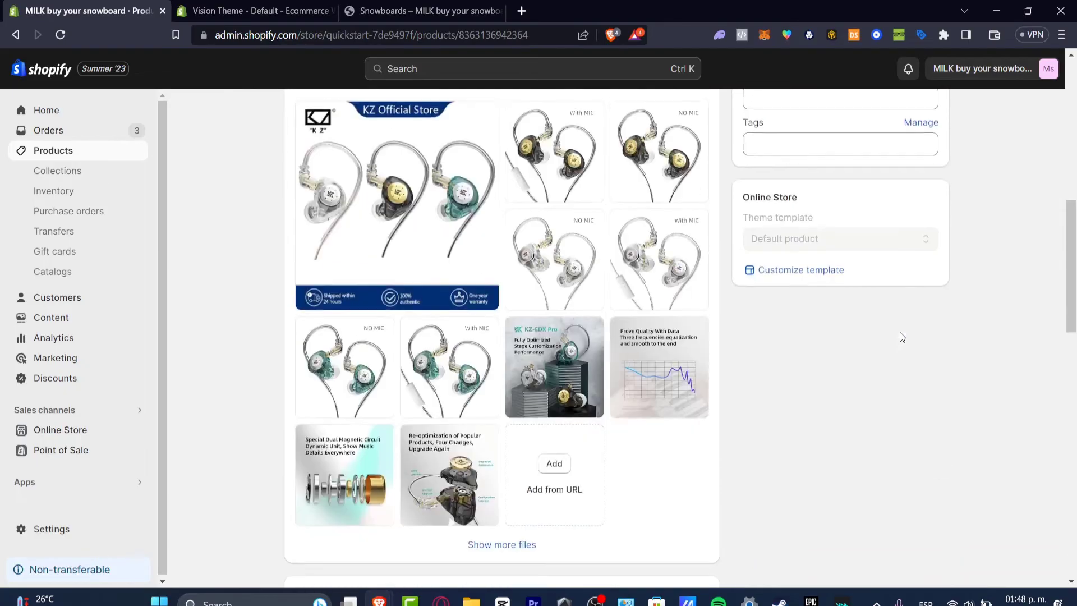
pyautogui.scroll(-4, 629, 367)
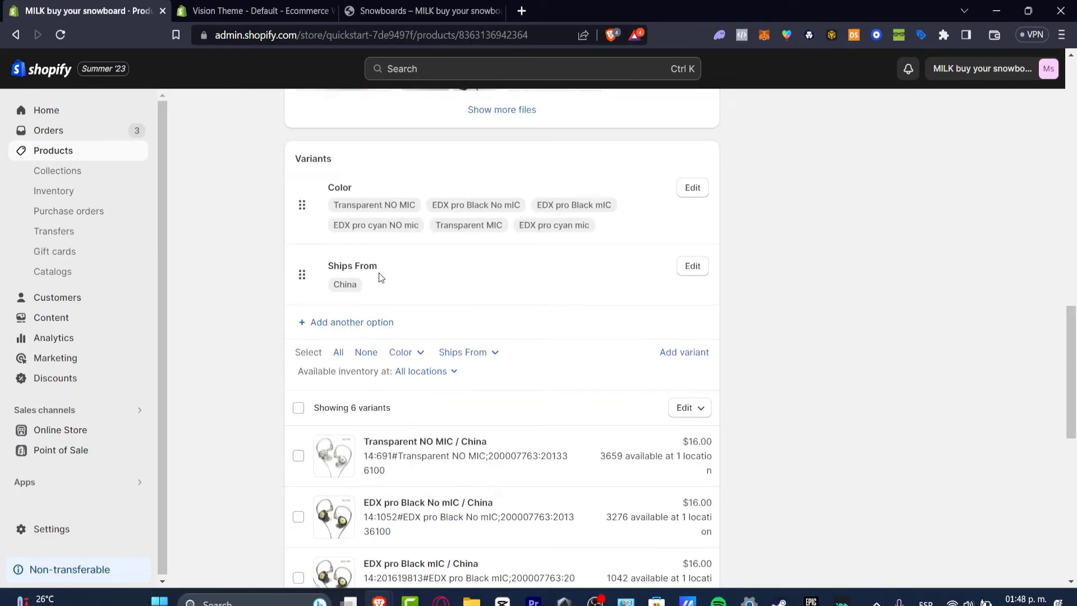
# Step: Give the earphones a Size option with the value 'Only 2 pcs' and save the product
pyautogui.click(377, 324)
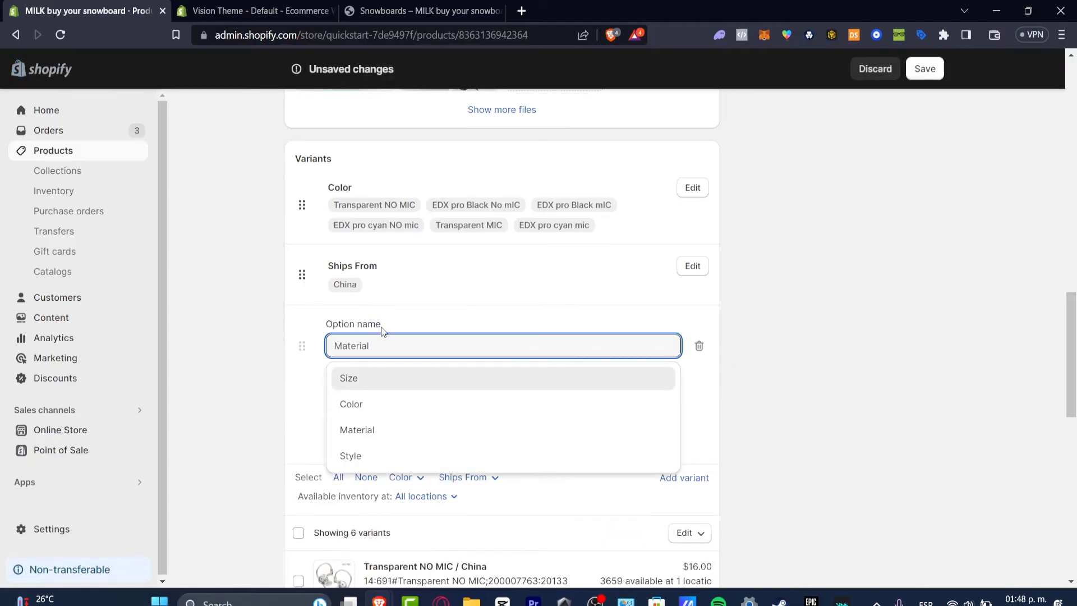
pyautogui.click(397, 387)
pyautogui.click(431, 415)
pyautogui.write('Only ')
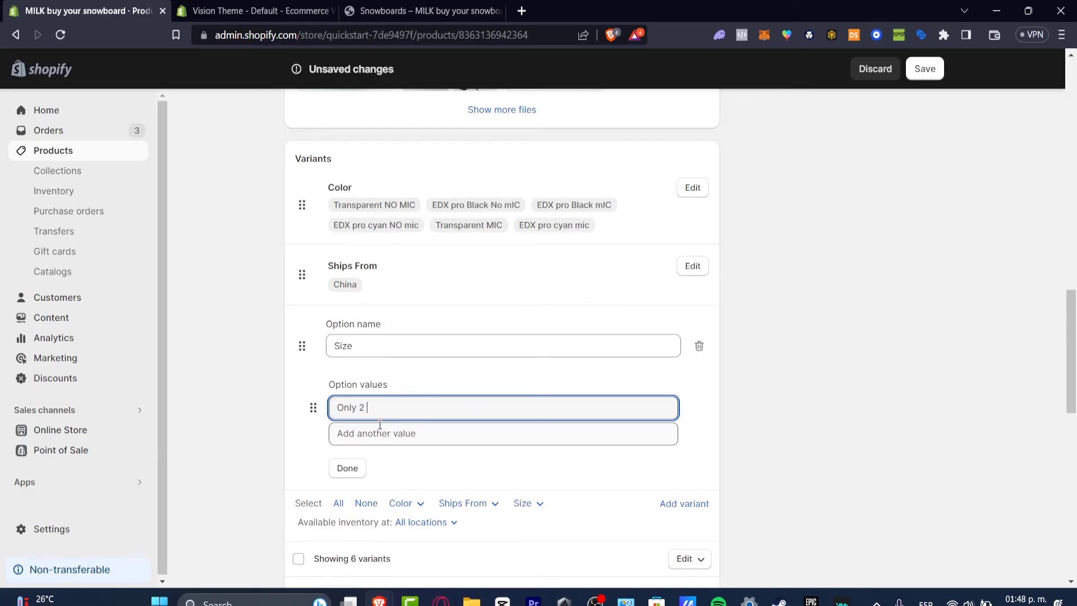
pyautogui.write('2 pcs')
pyautogui.click(347, 468)
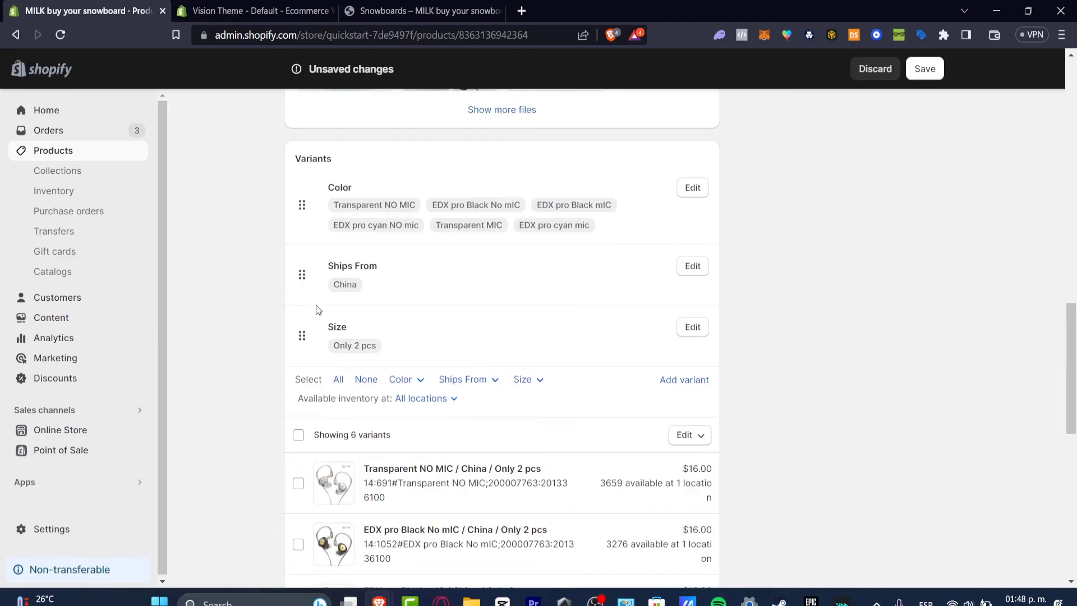
pyautogui.scroll(-15, 323, 308)
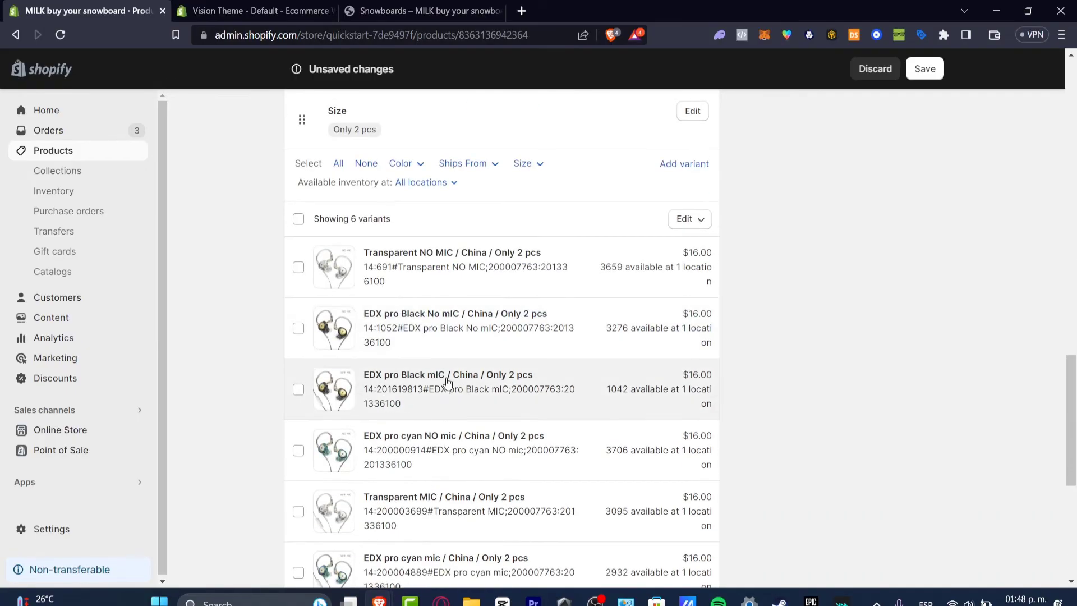
pyautogui.scroll(20, 792, 95)
pyautogui.click(926, 67)
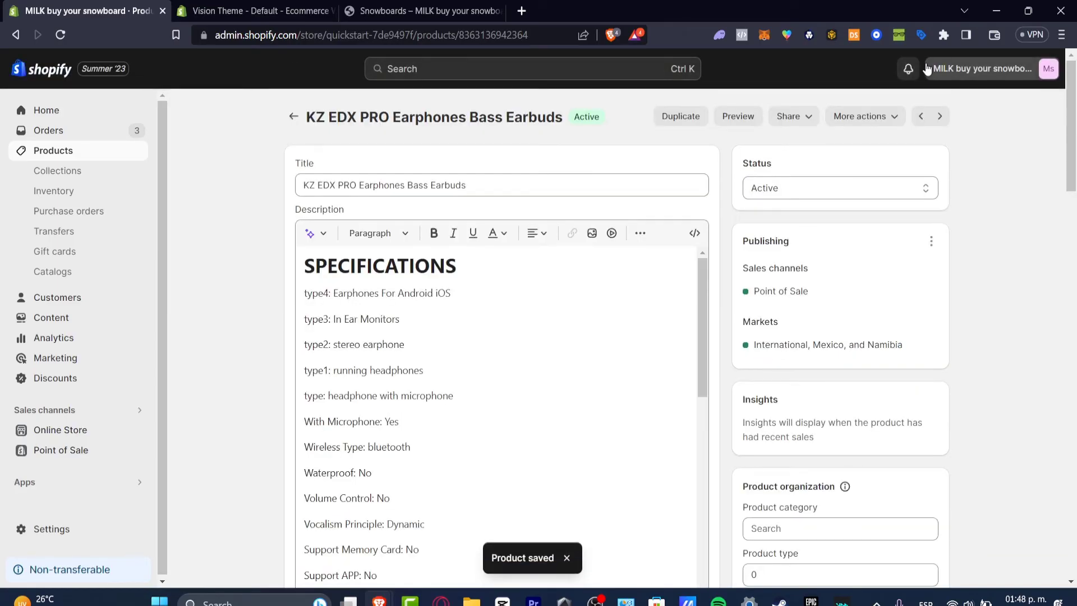
# Step: Open Search & Discovery from Online Store > Navigation, then switch to the Snowboards storefront tab
pyautogui.click(96, 430)
pyautogui.click(101, 384)
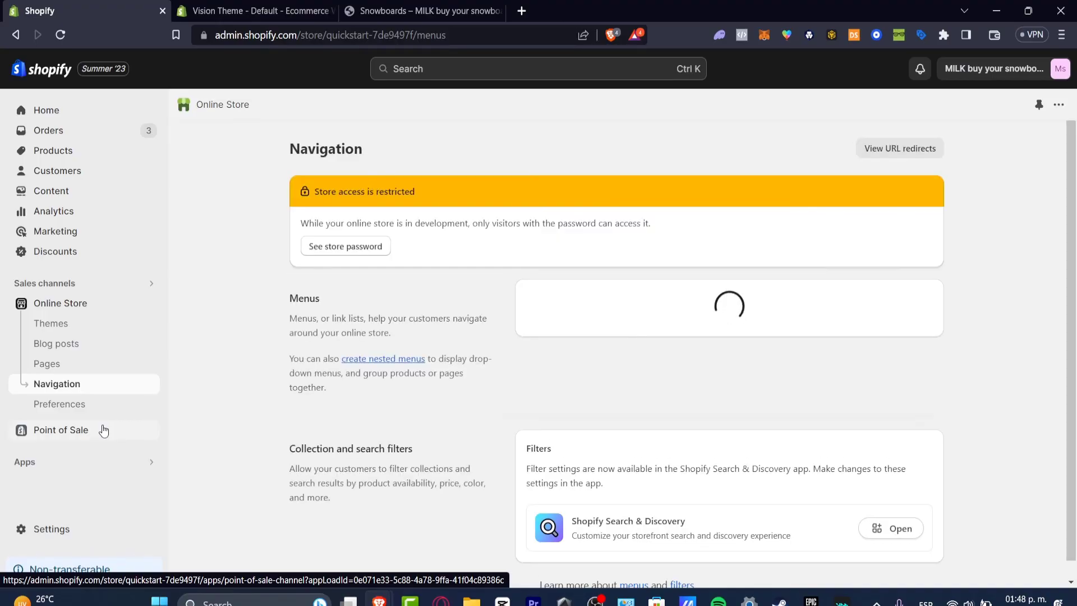
pyautogui.scroll(-1, 713, 413)
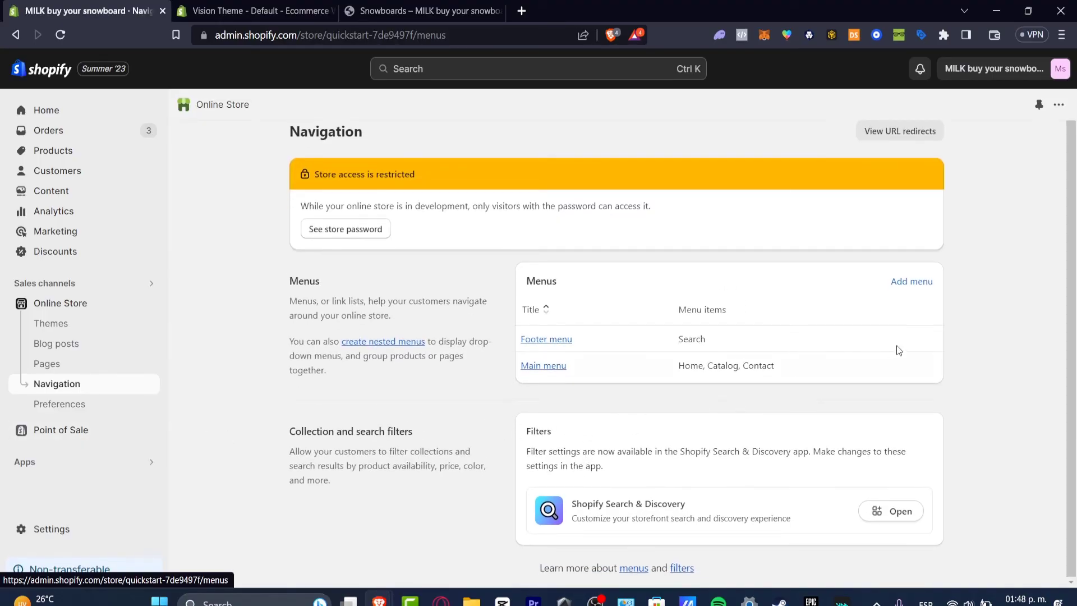
pyautogui.click(901, 511)
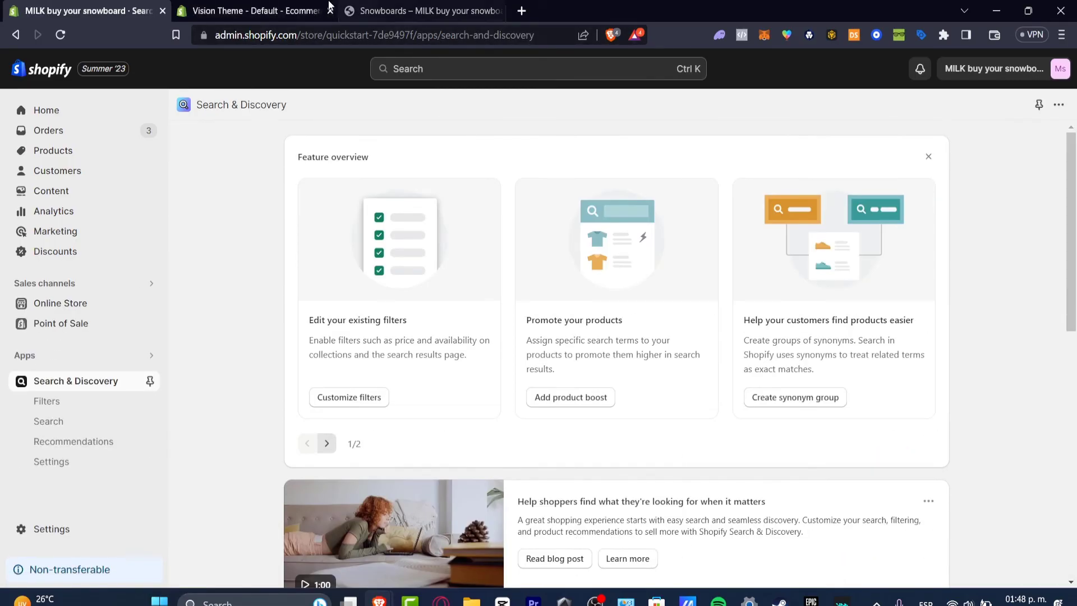
pyautogui.click(351, 11)
# Step: Reload the Snowboards page and sort it Alphabetically, A-Z
pyautogui.click(61, 34)
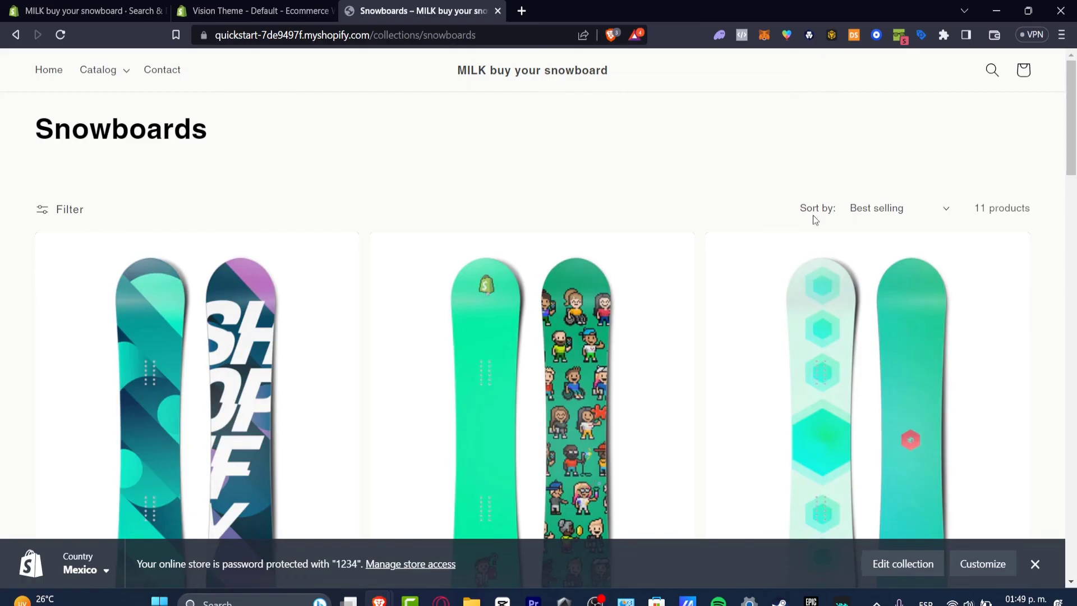
pyautogui.moveTo(1005, 213); pyautogui.dragTo(971, 211)
pyautogui.click(923, 210)
pyautogui.click(927, 248)
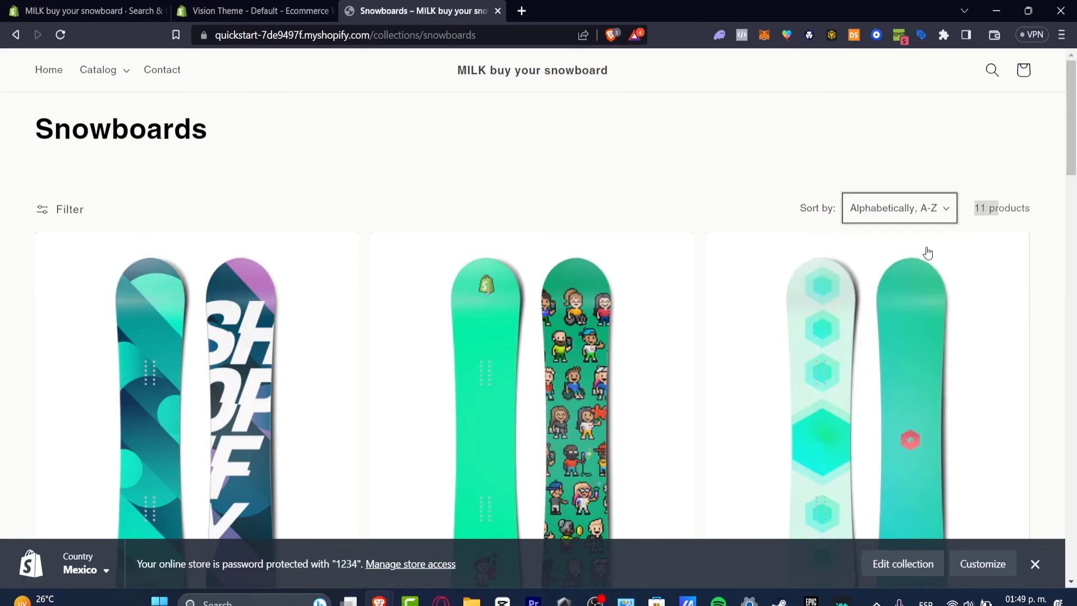
pyautogui.scroll(-15, 988, 211)
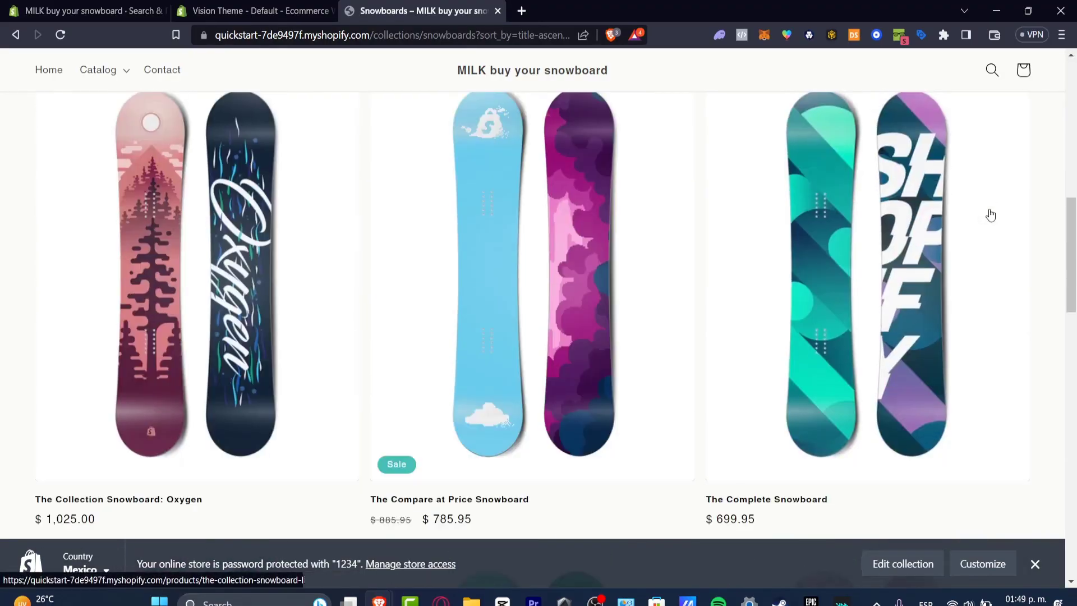
pyautogui.scroll(15, 808, 194)
# Step: Filter the collection by Color: Sunset, leaving only The Complete Snowboard
pyautogui.click(65, 209)
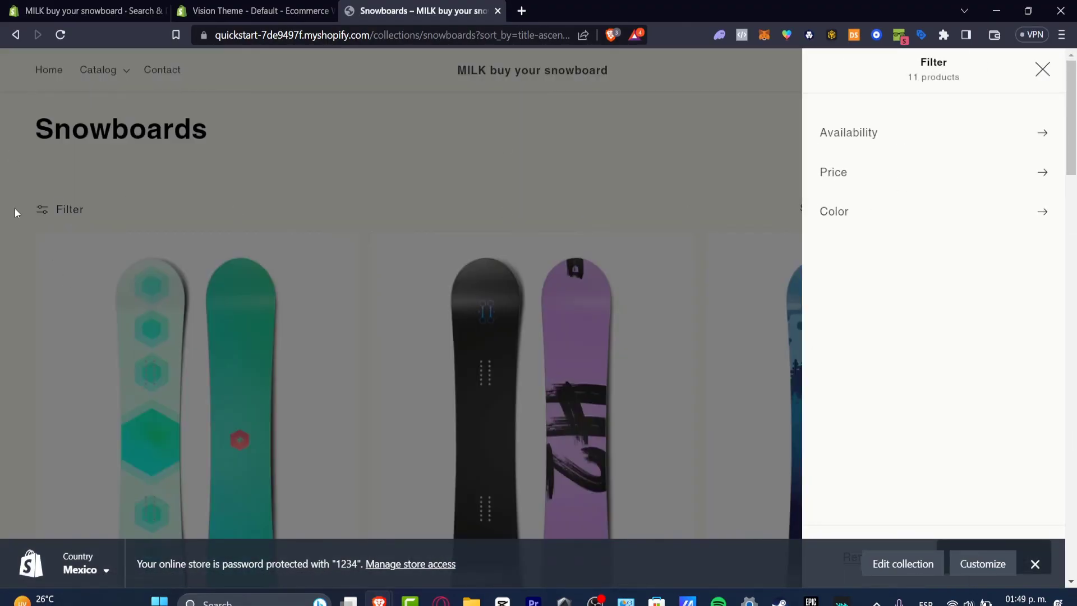
pyautogui.click(863, 175)
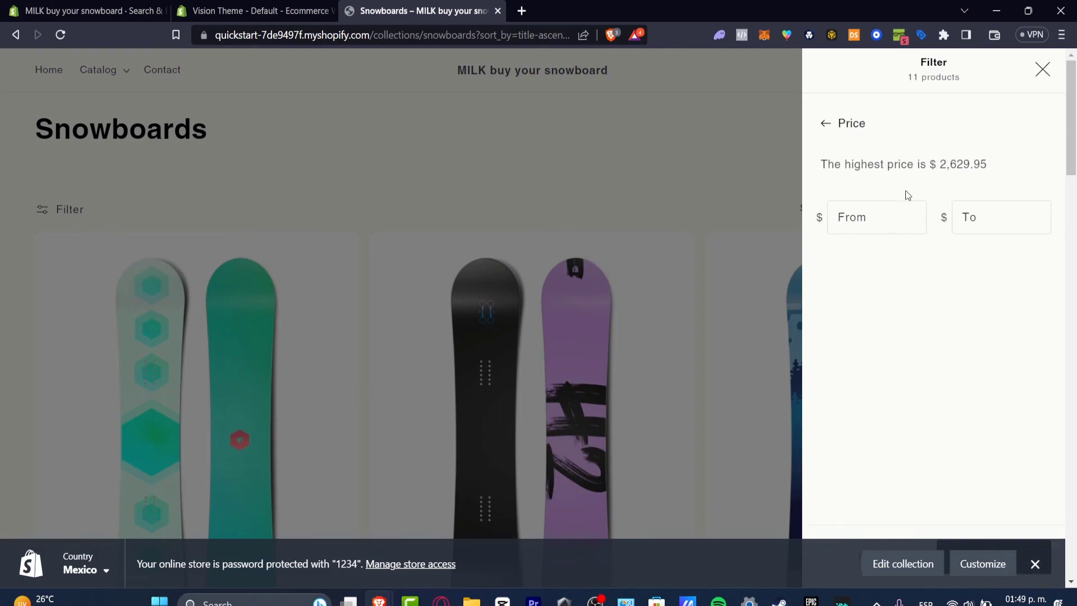
pyautogui.click(841, 125)
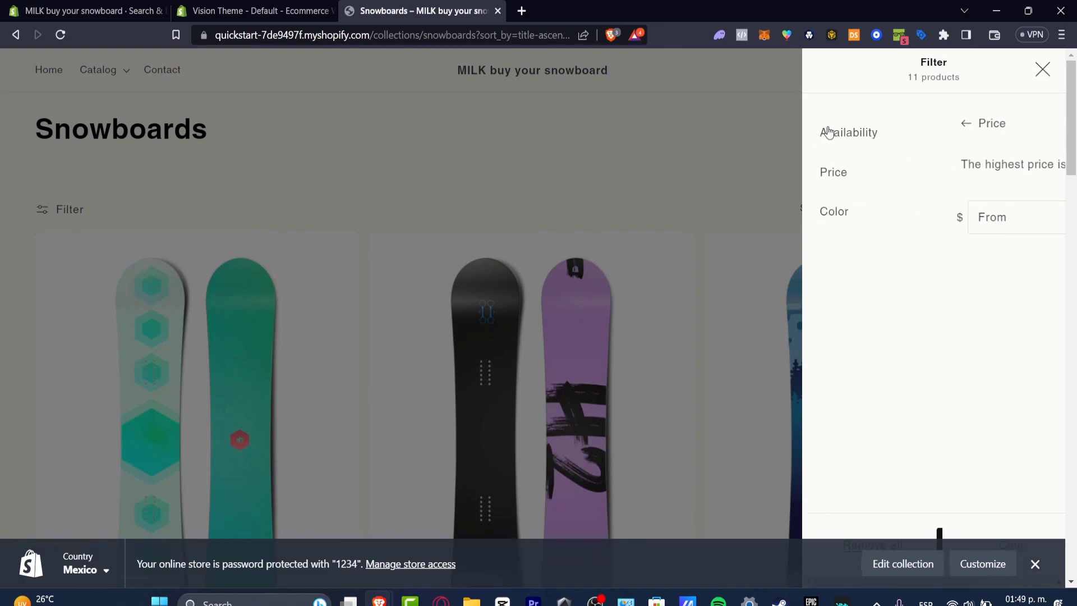
pyautogui.click(885, 210)
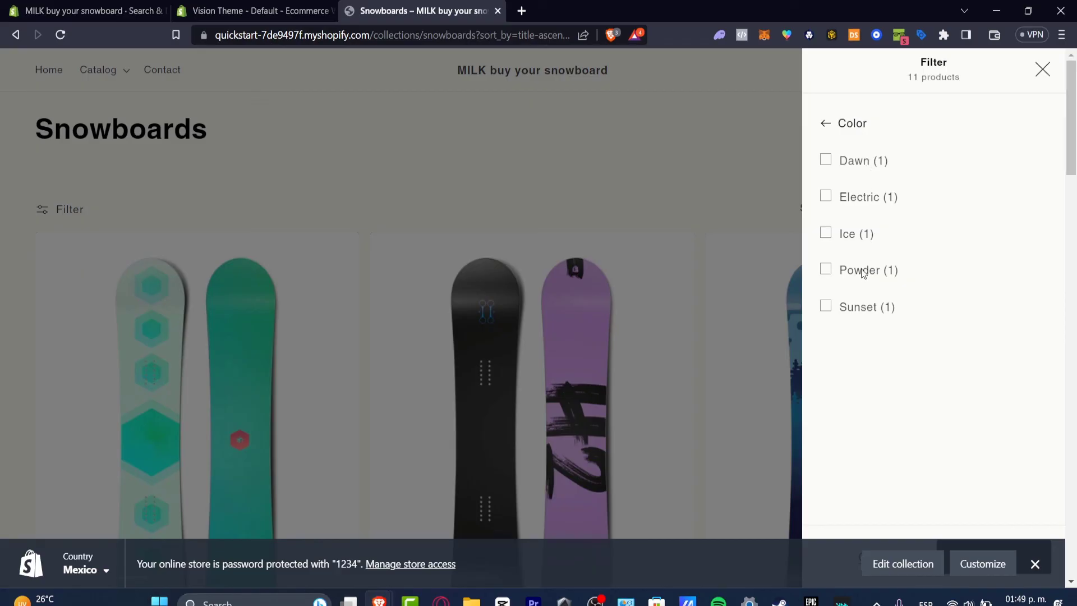
pyautogui.click(857, 307)
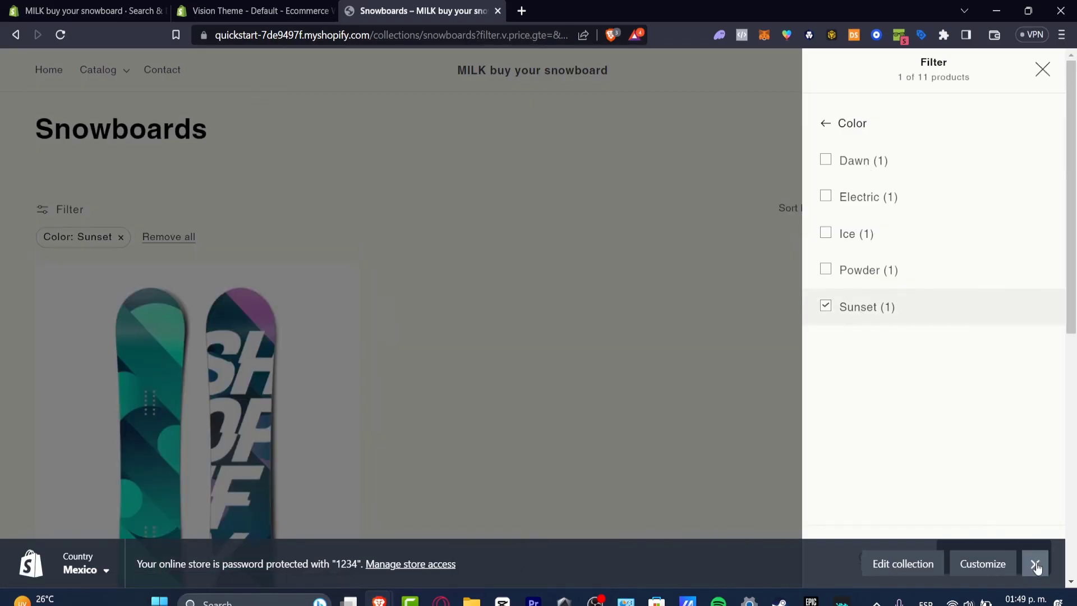
pyautogui.click(1036, 564)
pyautogui.click(1032, 570)
pyautogui.scroll(-5, 707, 468)
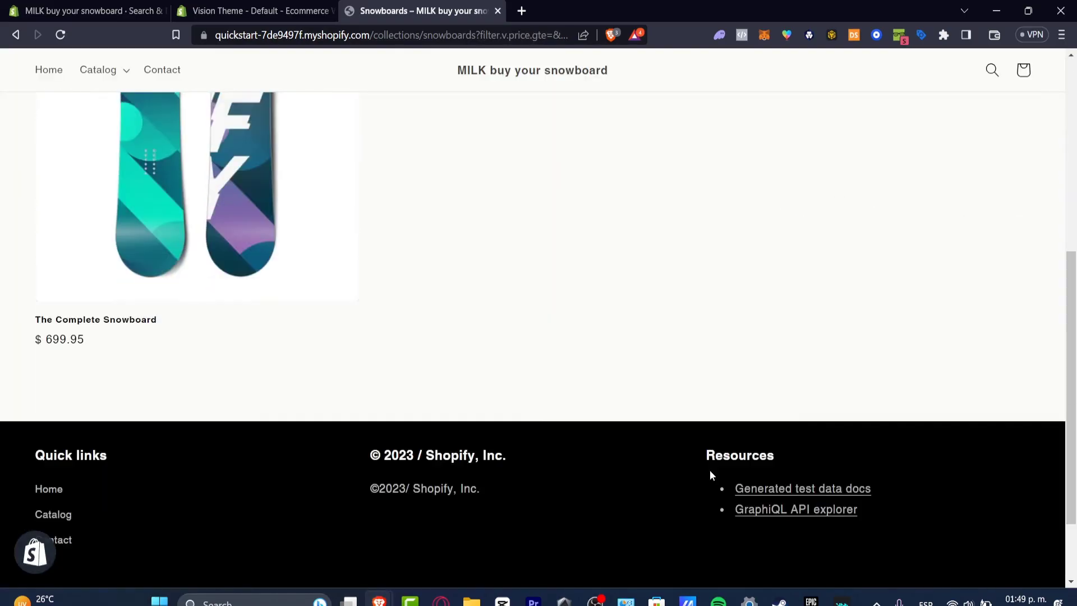
pyautogui.scroll(8, 572, 415)
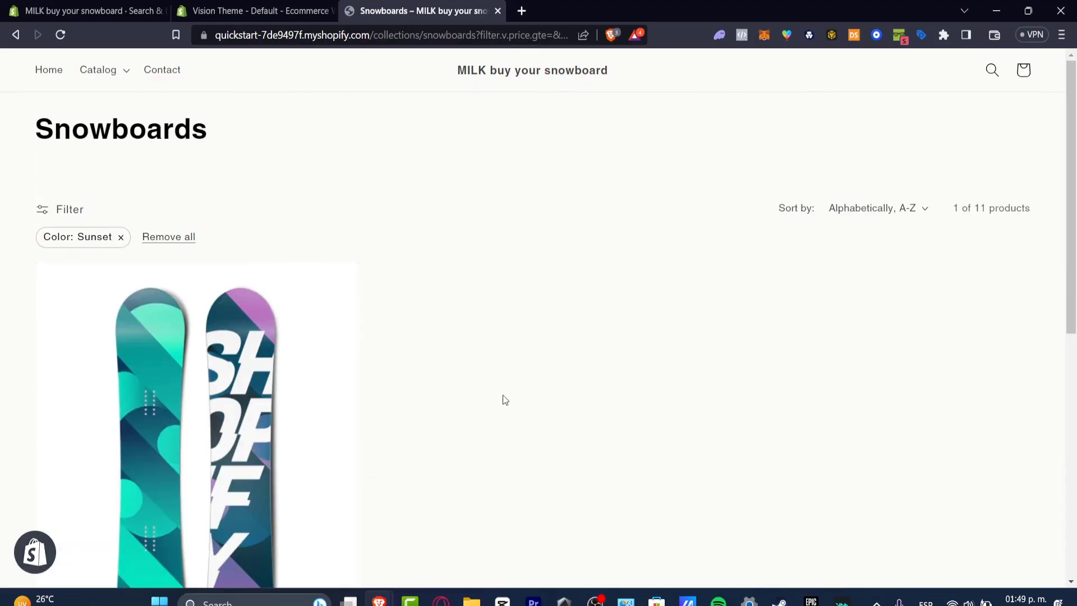